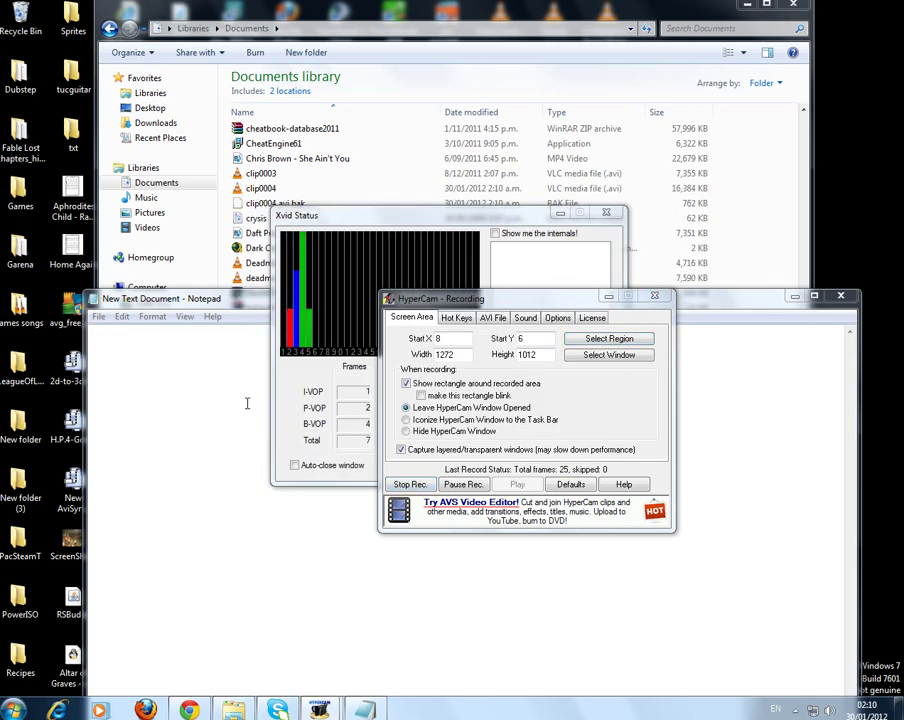
# Clear the HELLO YOUTUBE text from Notepad and close it without saving.
pyautogui.click(234, 392)
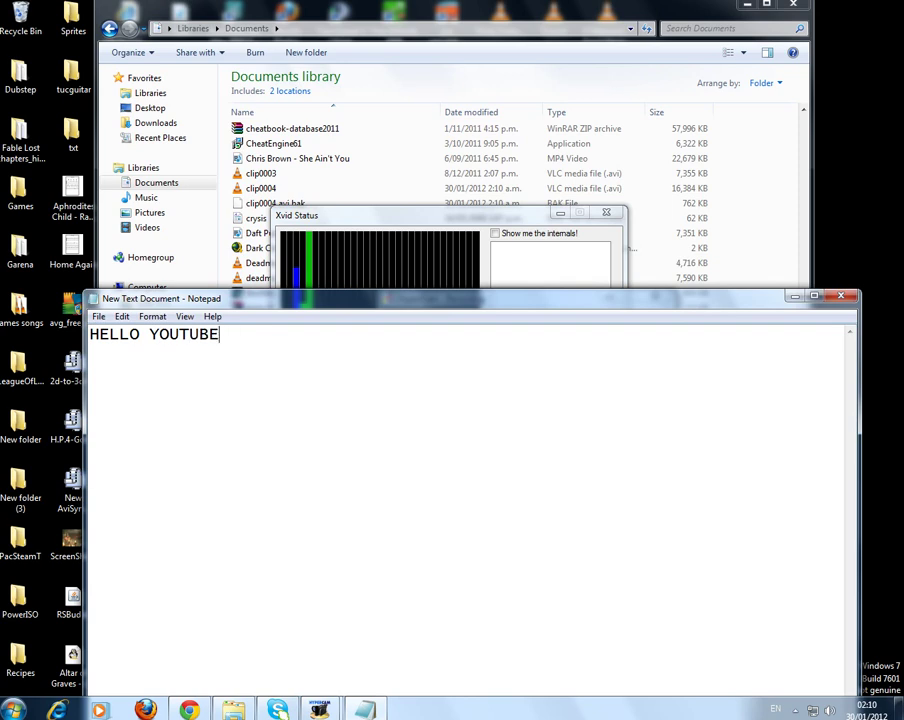
pyautogui.press('BackSpace')
pyautogui.press('BackSpace')
pyautogui.press('BackSpace')
pyautogui.press('BackSpace')
pyautogui.press('BackSpace')
pyautogui.press('BackSpace')
pyautogui.press('BackSpace')
pyautogui.press('BackSpace')
pyautogui.press('BackSpace')
pyautogui.press('BackSpace')
pyautogui.press('BackSpace')
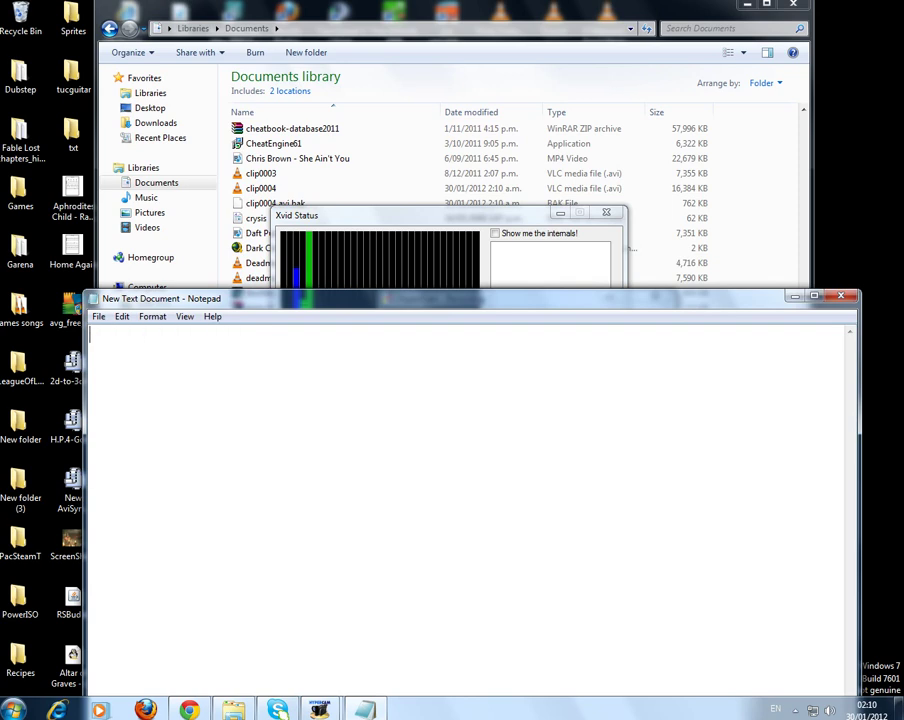
pyautogui.click(840, 296)
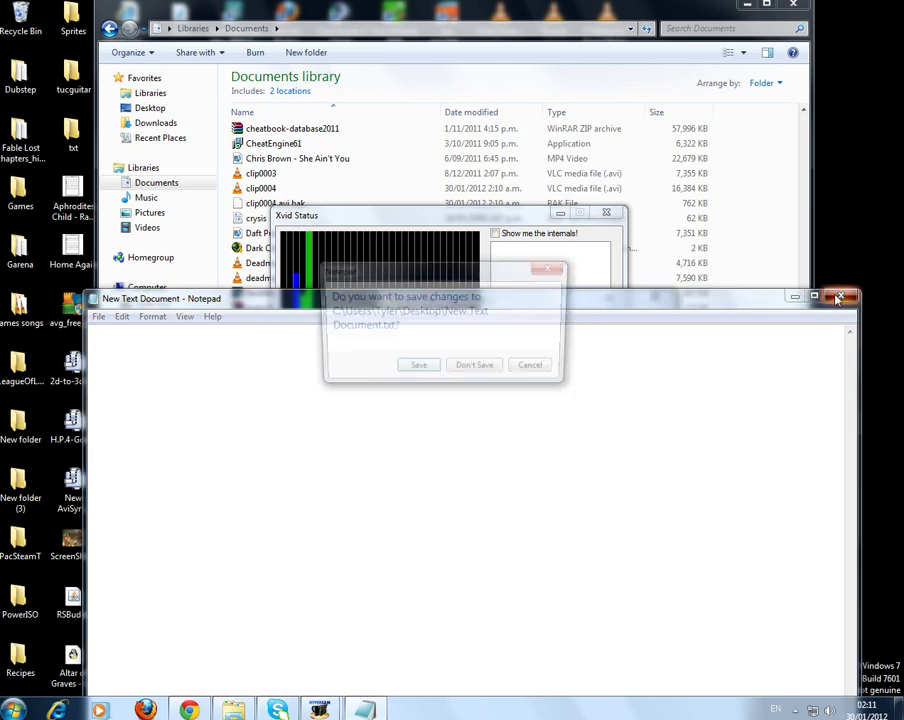
pyautogui.click(466, 369)
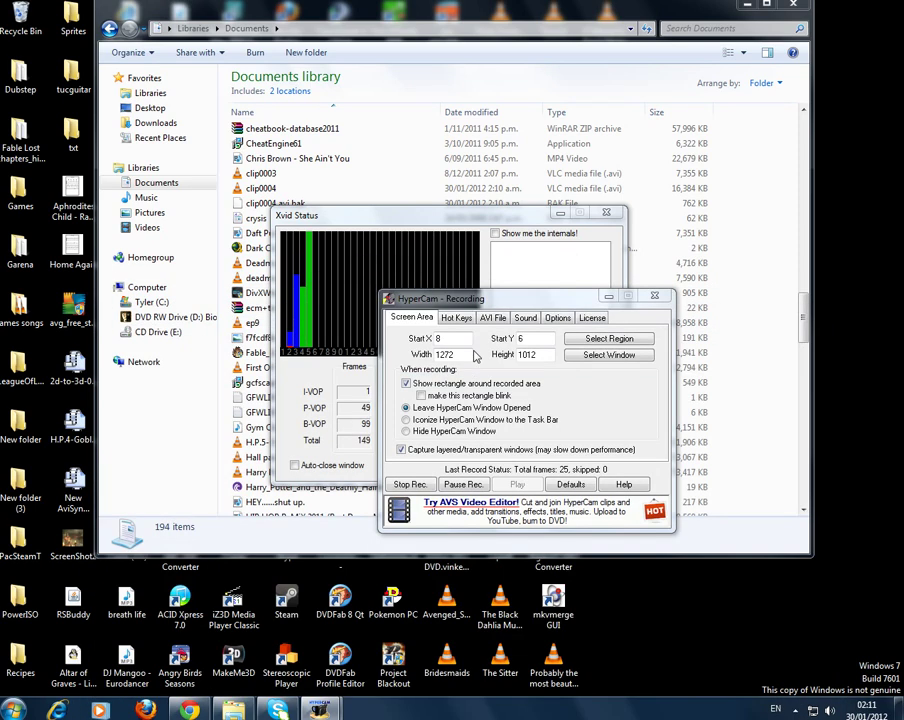
pyautogui.click(405, 157)
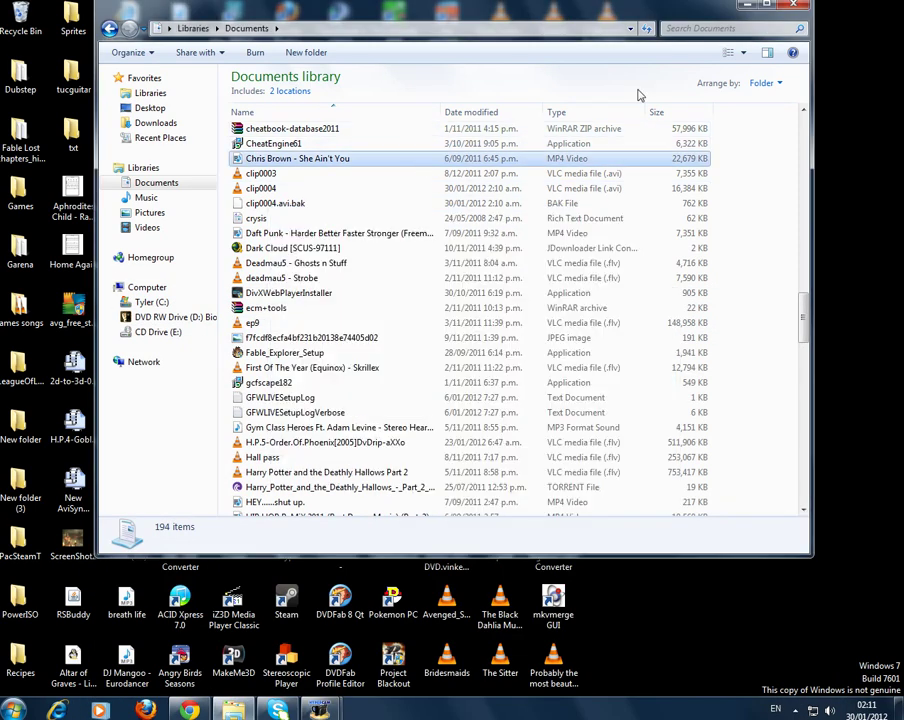
pyautogui.click(747, 4)
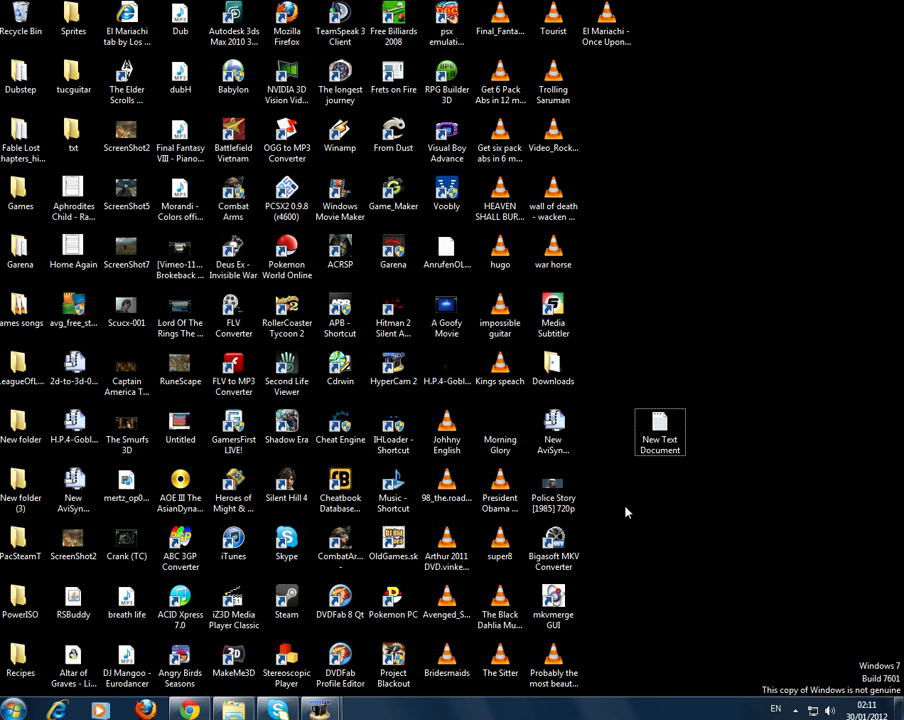
pyautogui.moveTo(627, 513); pyautogui.dragTo(849, 640)
pyautogui.click(233, 710)
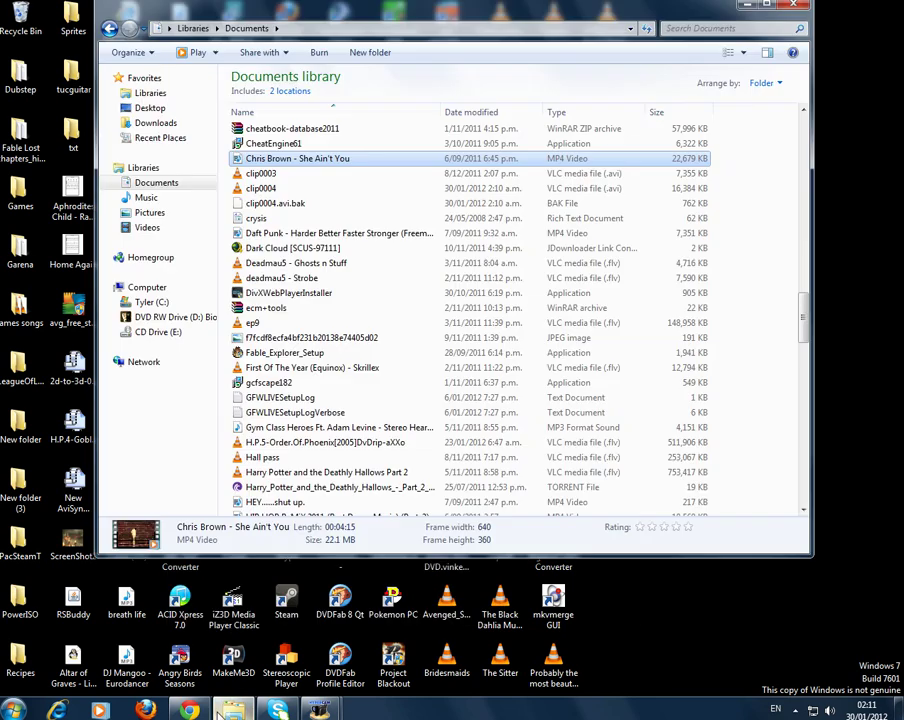
# In Chrome, close the Google results tab and open the Google home page in a new tab.
pyautogui.click(189, 710)
pyautogui.hotkey('ctrl', 'Tab')
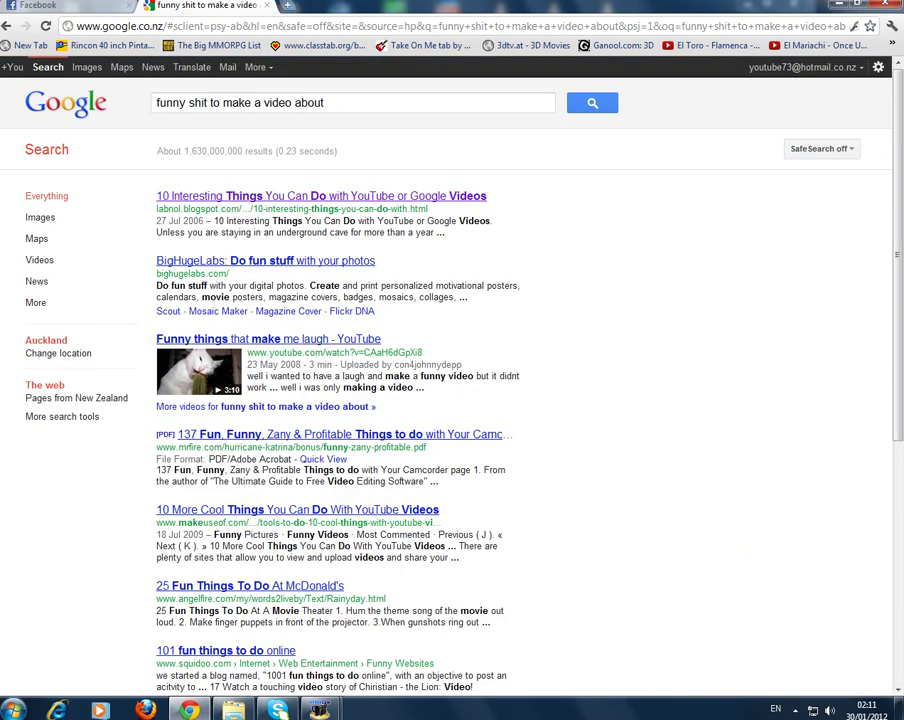
pyautogui.click(265, 6)
pyautogui.hotkey('ctrl', 't')
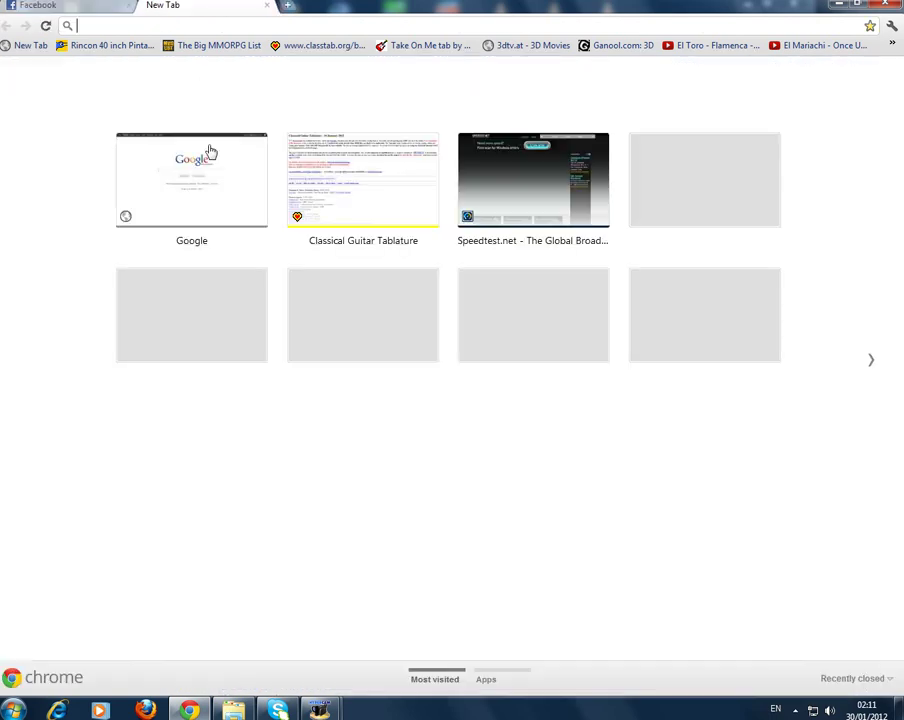
pyautogui.click(174, 183)
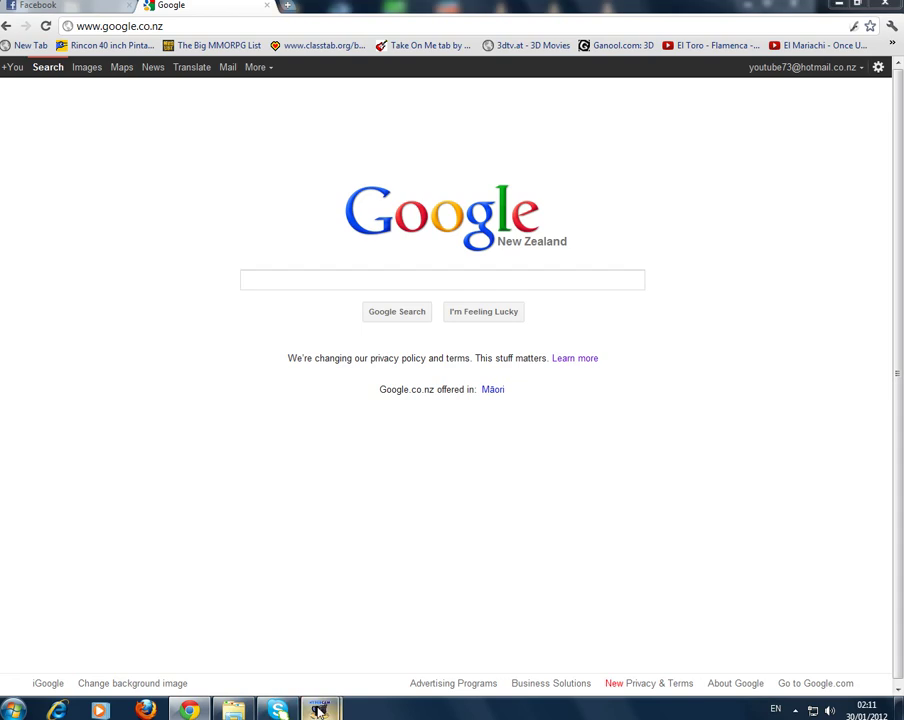
# Go to the allsubs.org website through the address bar.
pyautogui.moveTo(318, 708)
pyautogui.click(287, 641)
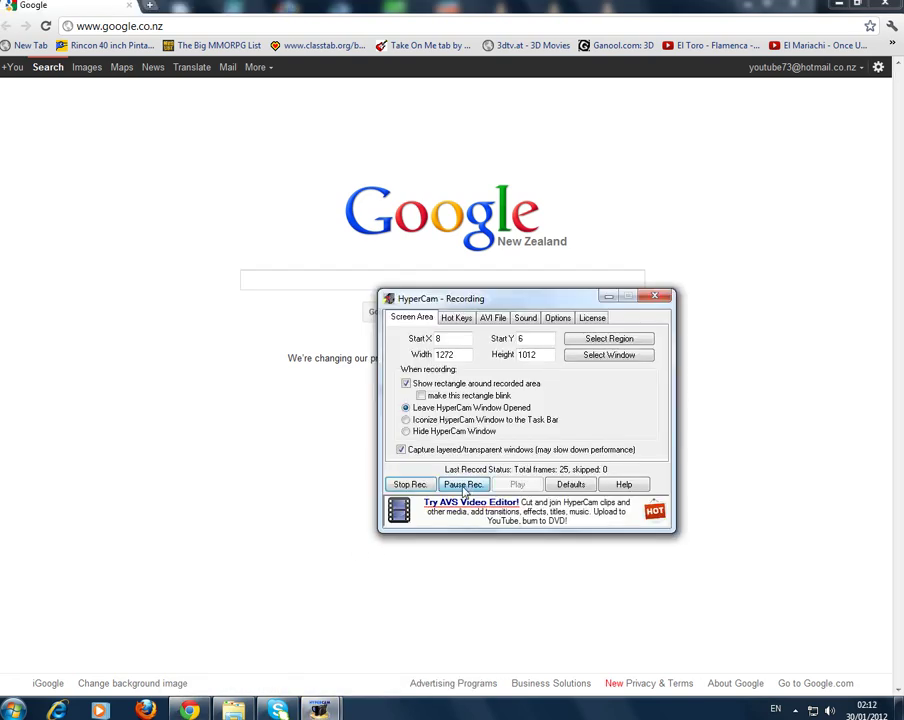
pyautogui.click(458, 480)
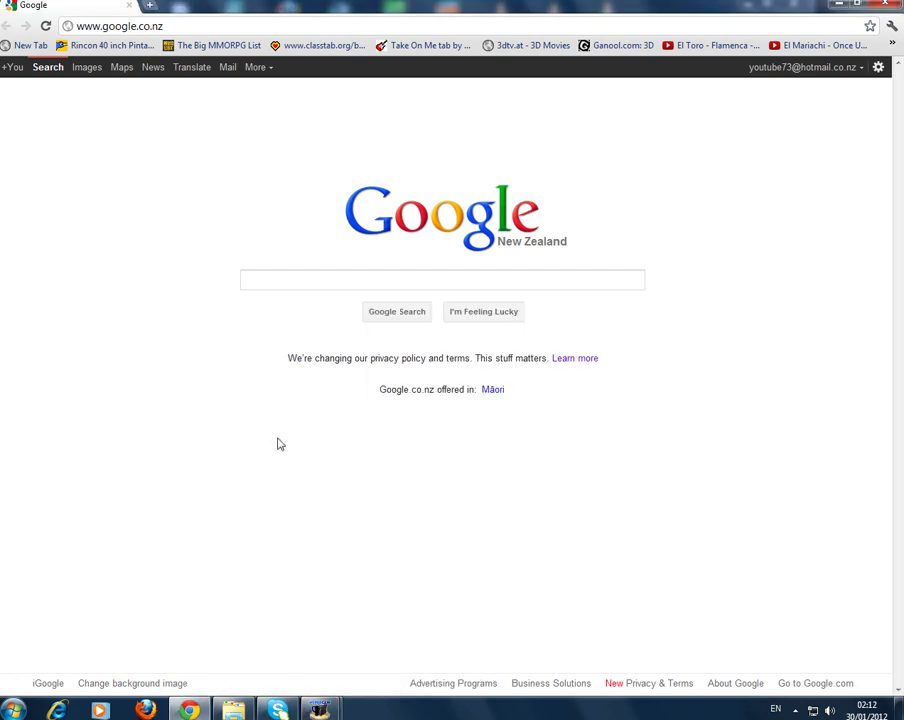
pyautogui.click(337, 281)
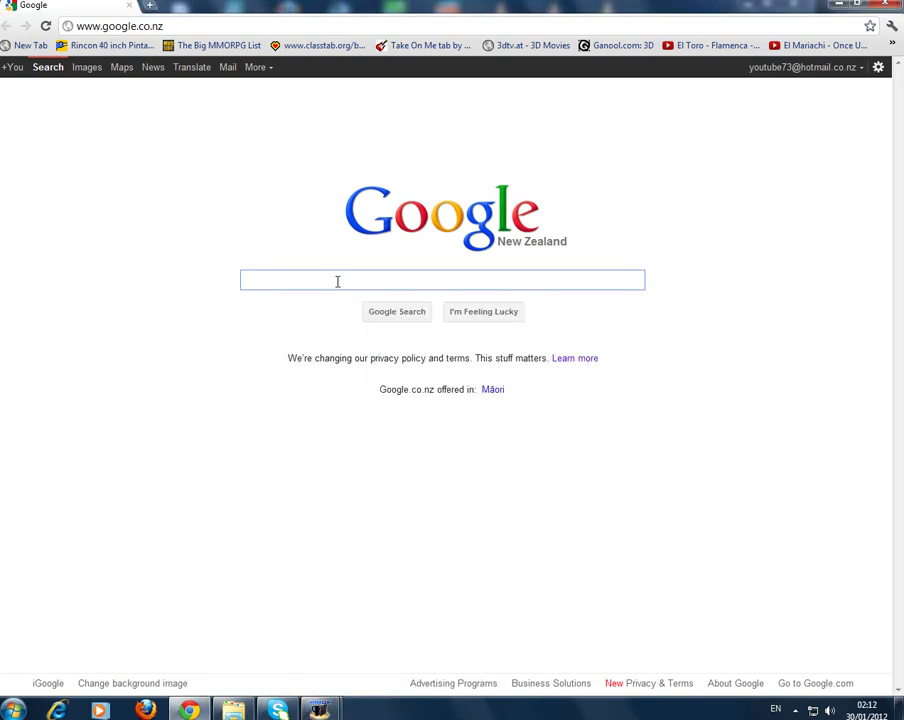
pyautogui.write('all')
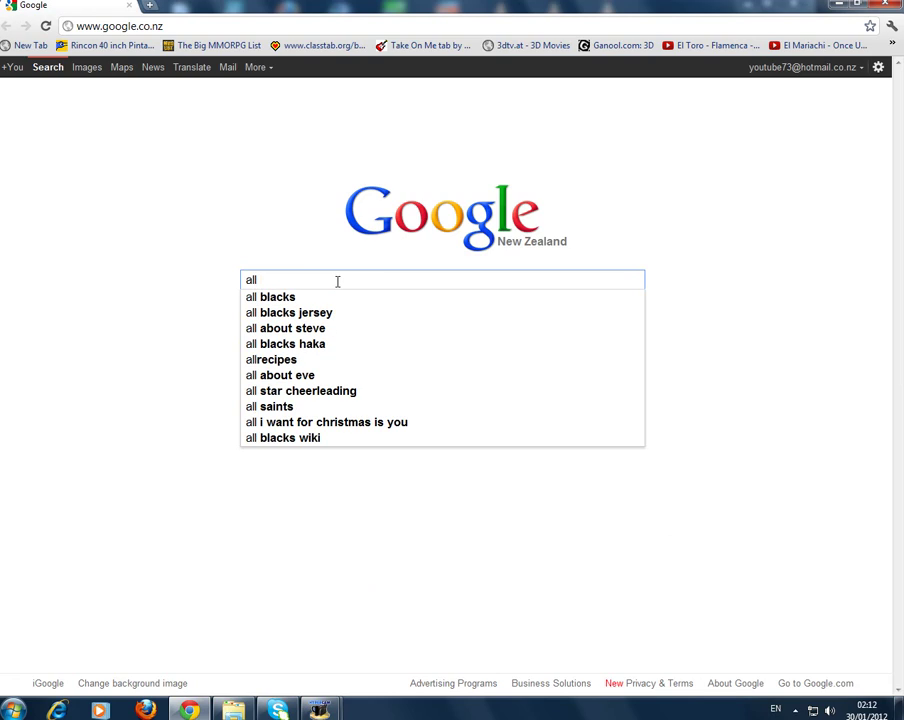
pyautogui.write(' subs ')
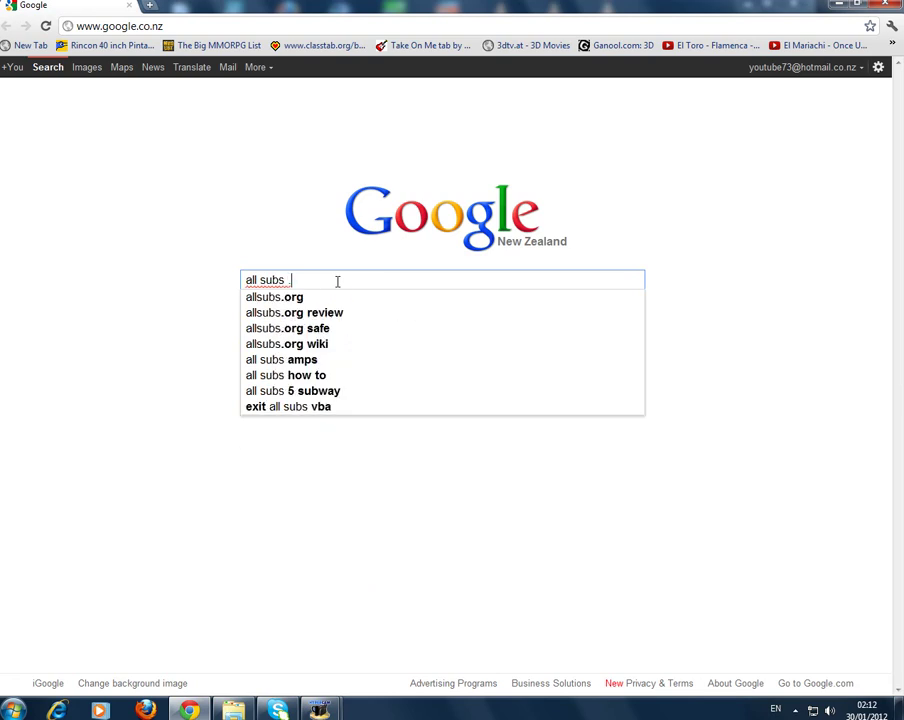
pyautogui.write('.org')
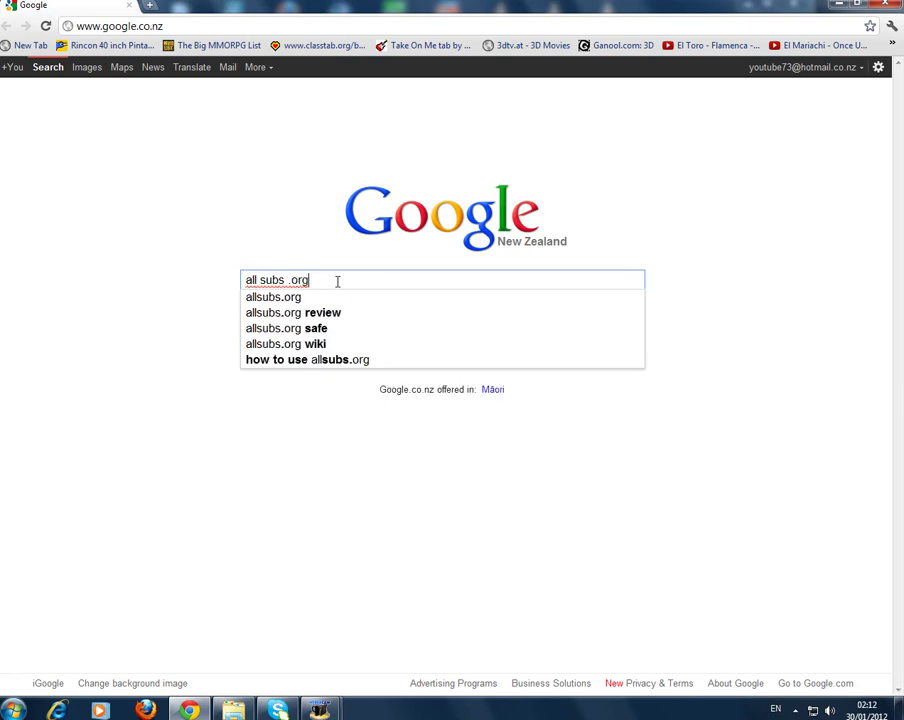
pyautogui.click(126, 26)
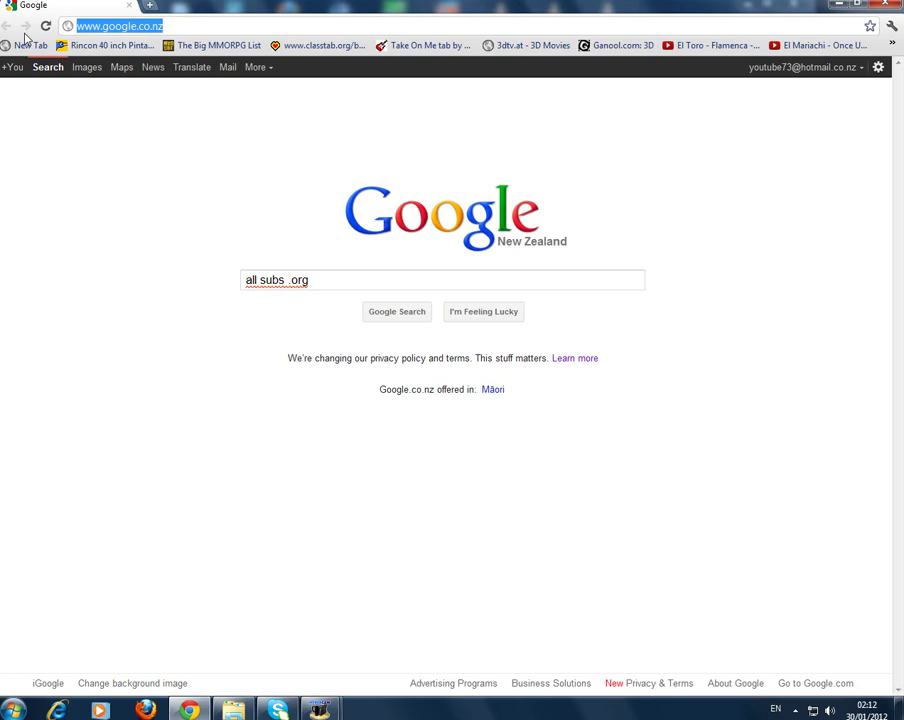
pyautogui.write('allsubs.org')
pyautogui.press('Return')
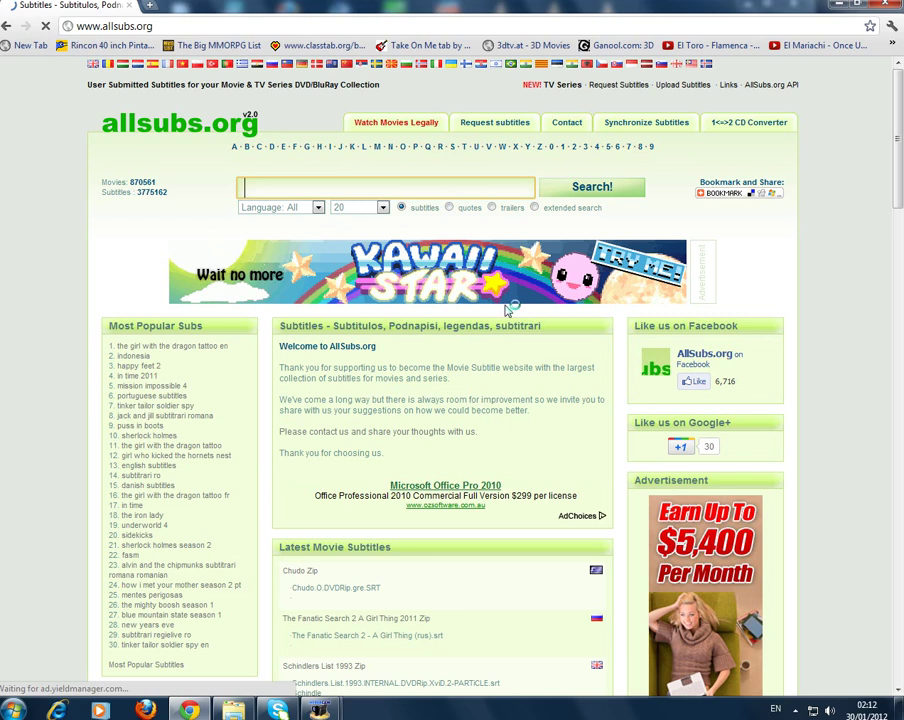
# Search the site's subtitle search box for 'police story 3 eng'.
pyautogui.scroll(-4, 418, 332)
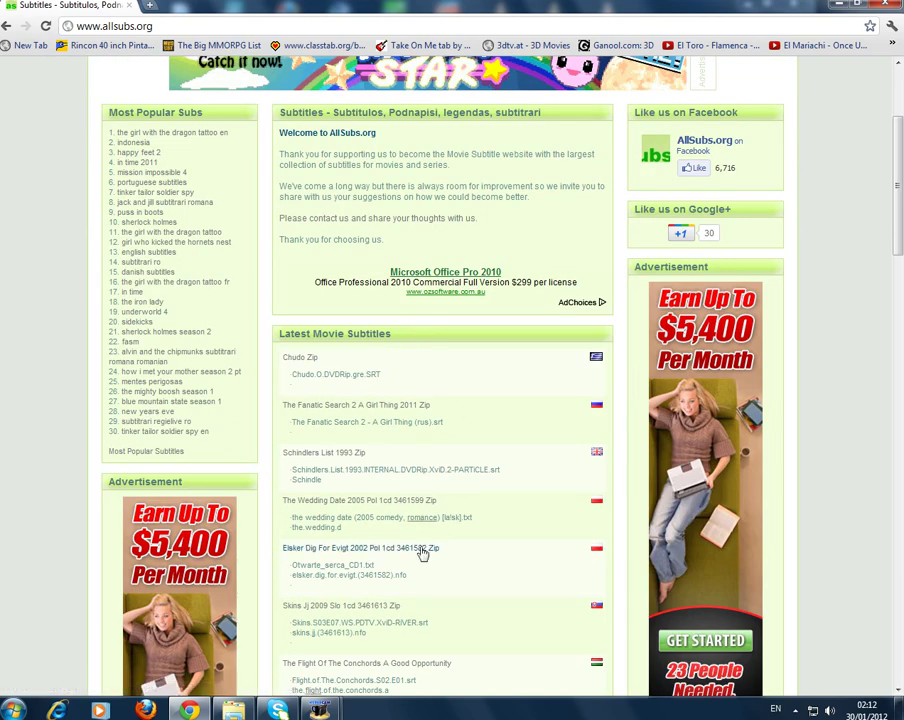
pyautogui.scroll(-3, 412, 555)
pyautogui.scroll(5, 414, 600)
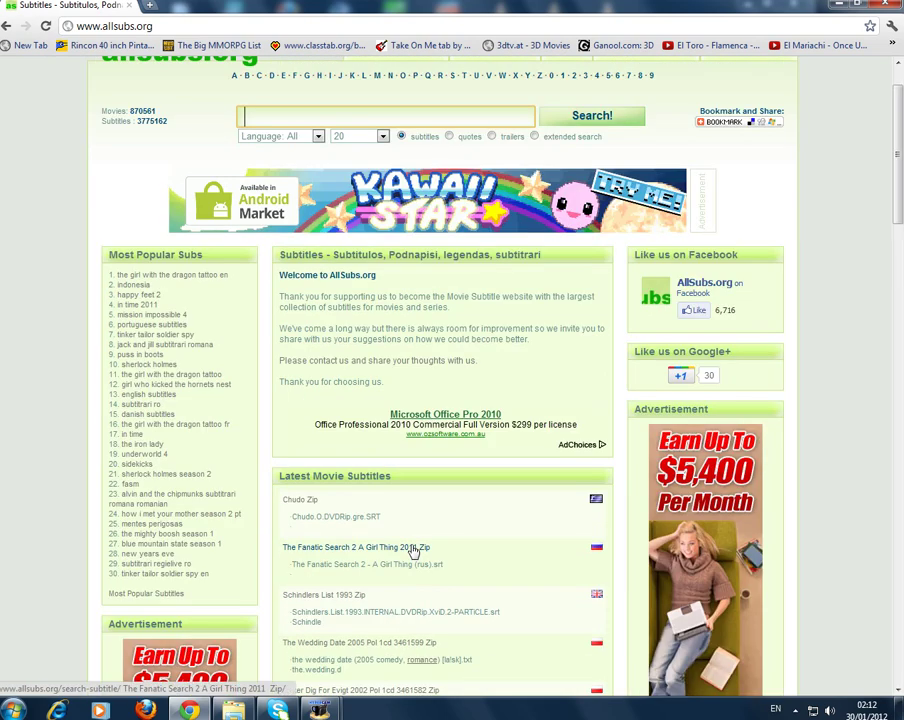
pyautogui.scroll(2, 520, 542)
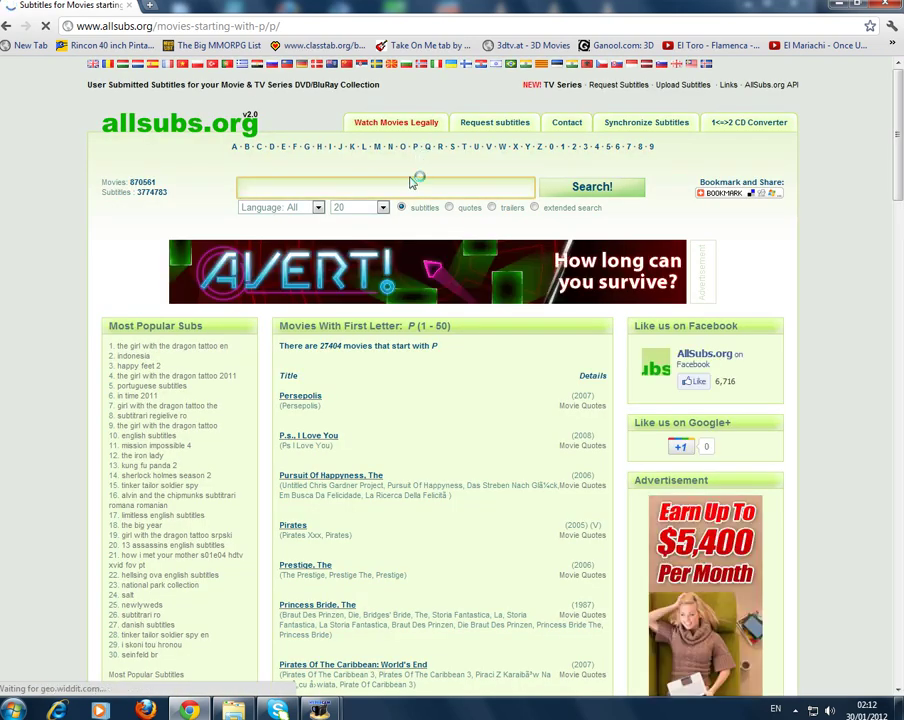
pyautogui.write('poli')
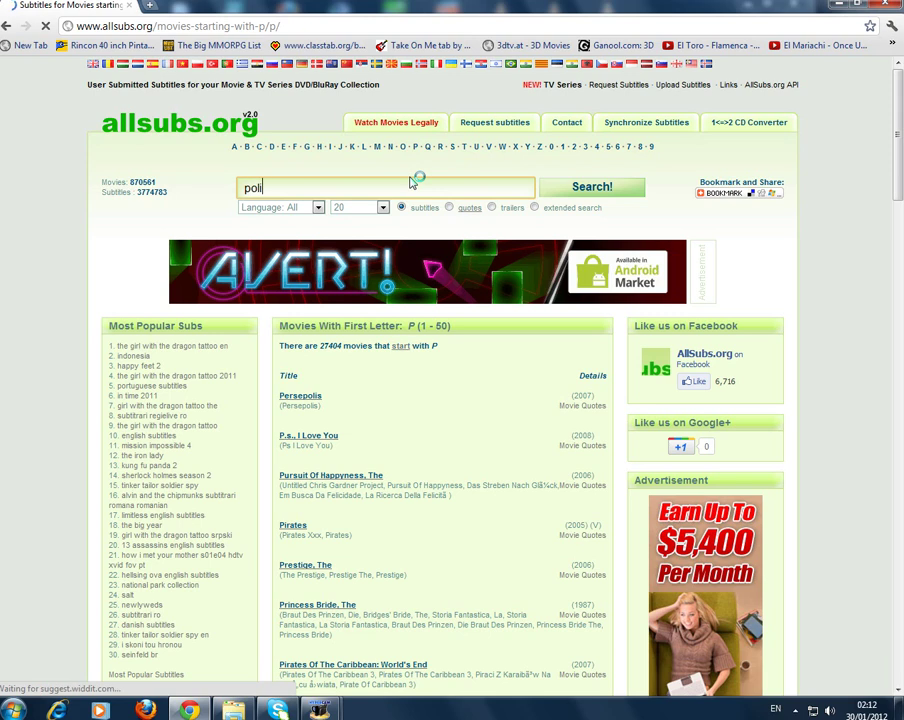
pyautogui.write('ce st')
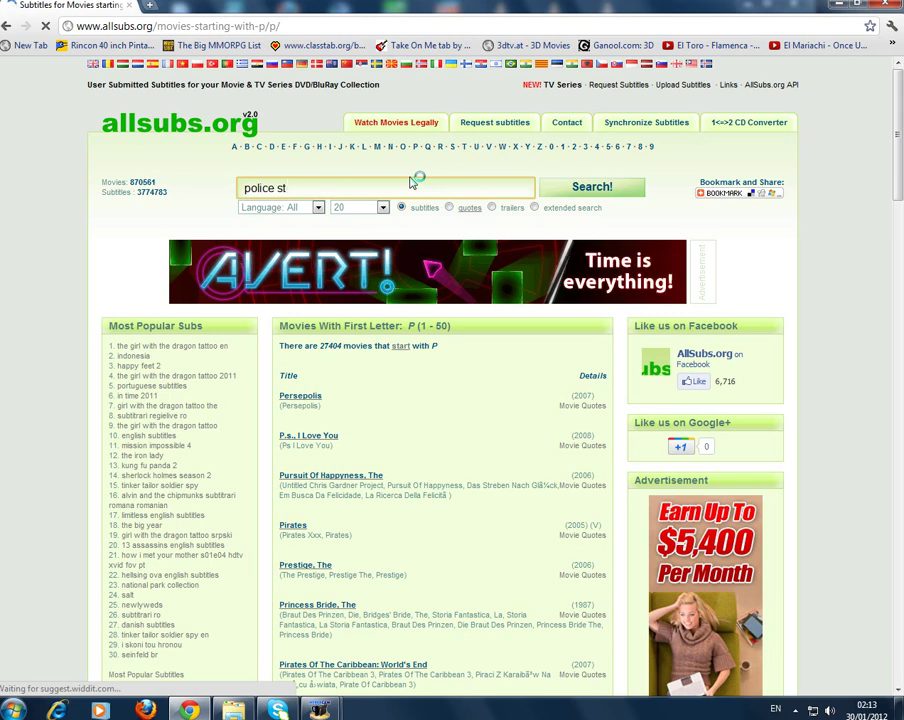
pyautogui.write('ory 3')
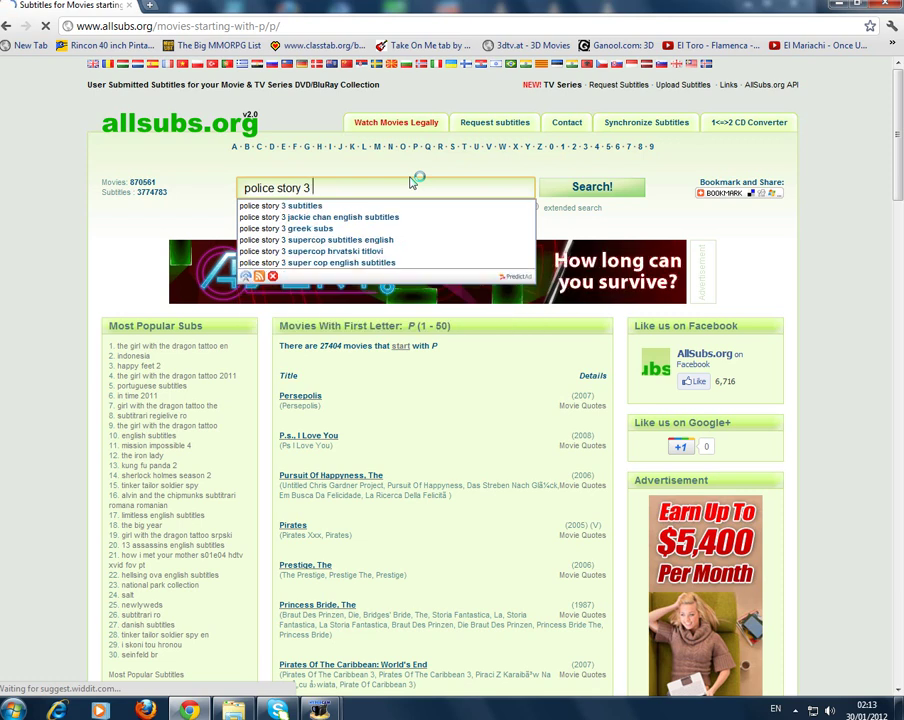
pyautogui.write(' eng')
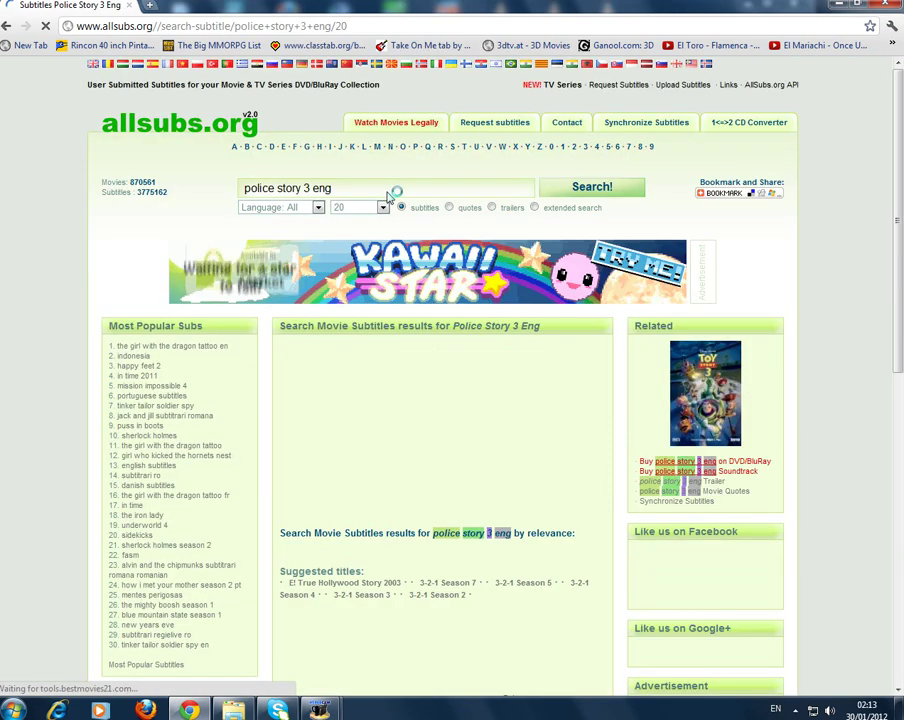
# Open the download page for the Police Story 3 Eng subtitle result.
pyautogui.scroll(-1, 418, 246)
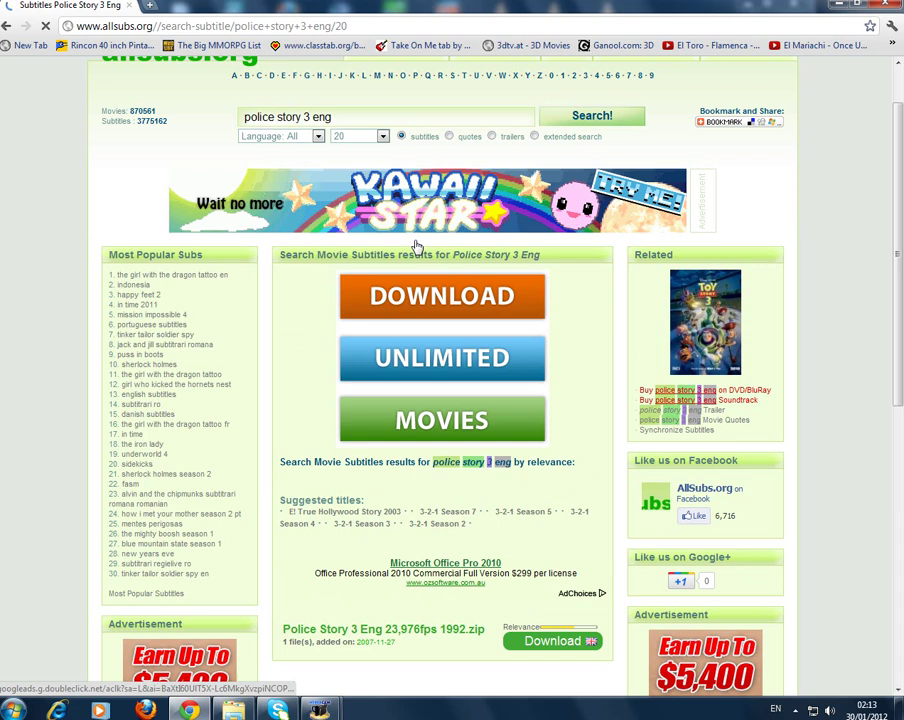
pyautogui.scroll(-2, 418, 246)
pyautogui.moveTo(410, 486)
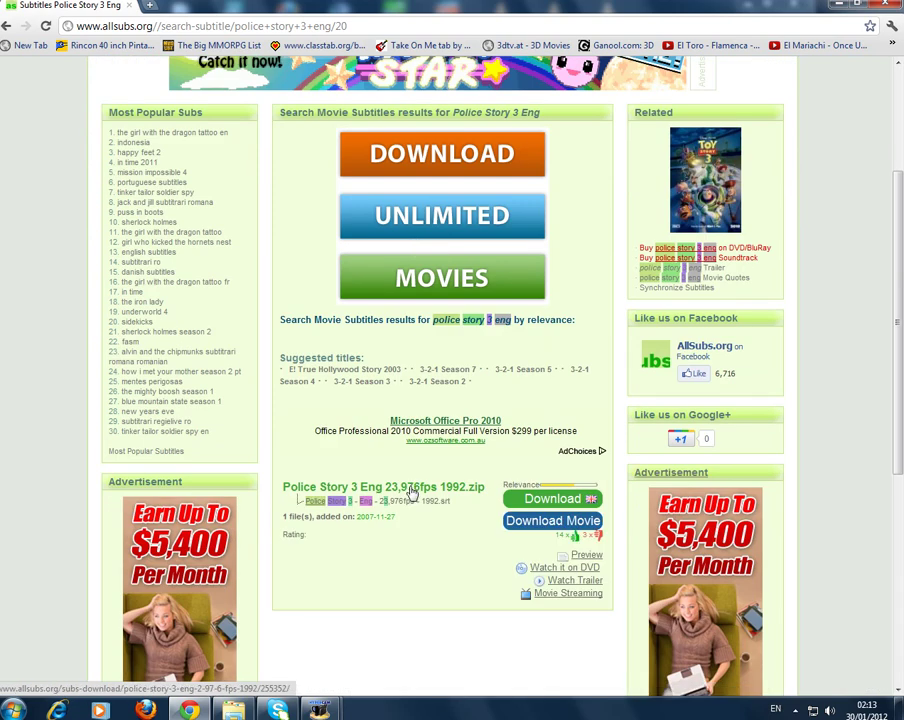
pyautogui.click(533, 502)
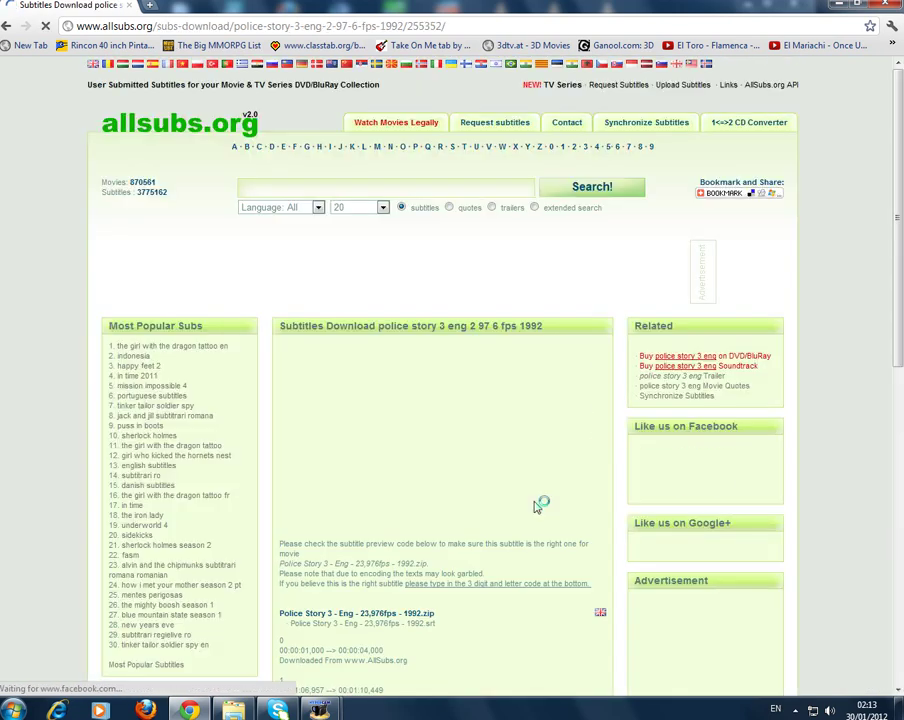
# Enter the captcha code and submit it to unlock the download.
pyautogui.scroll(-1, 535, 505)
pyautogui.scroll(-1, 535, 505)
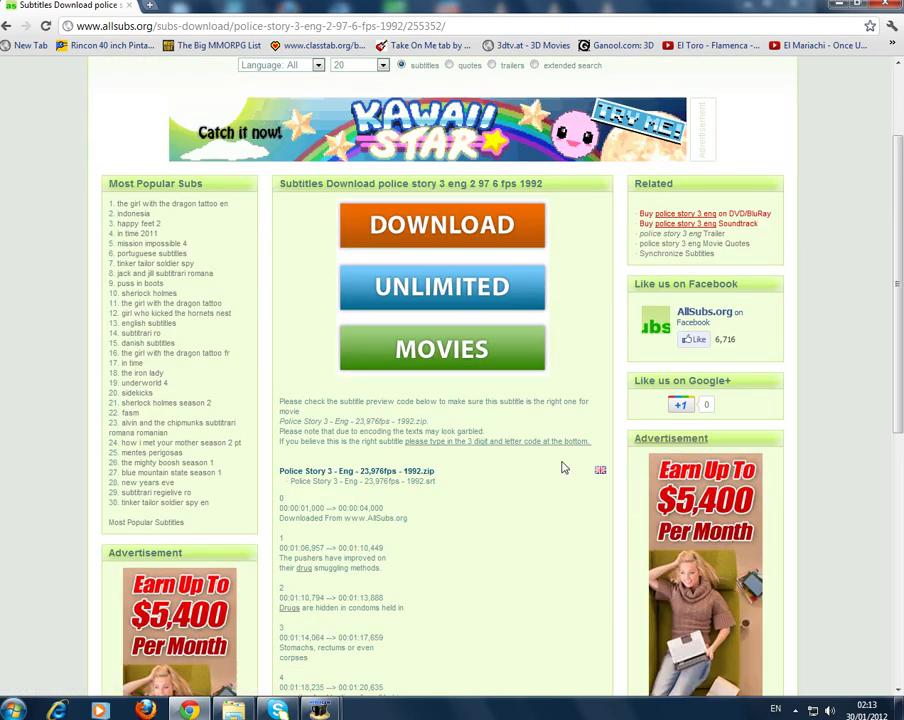
pyautogui.moveTo(899, 251); pyautogui.dragTo(900, 486)
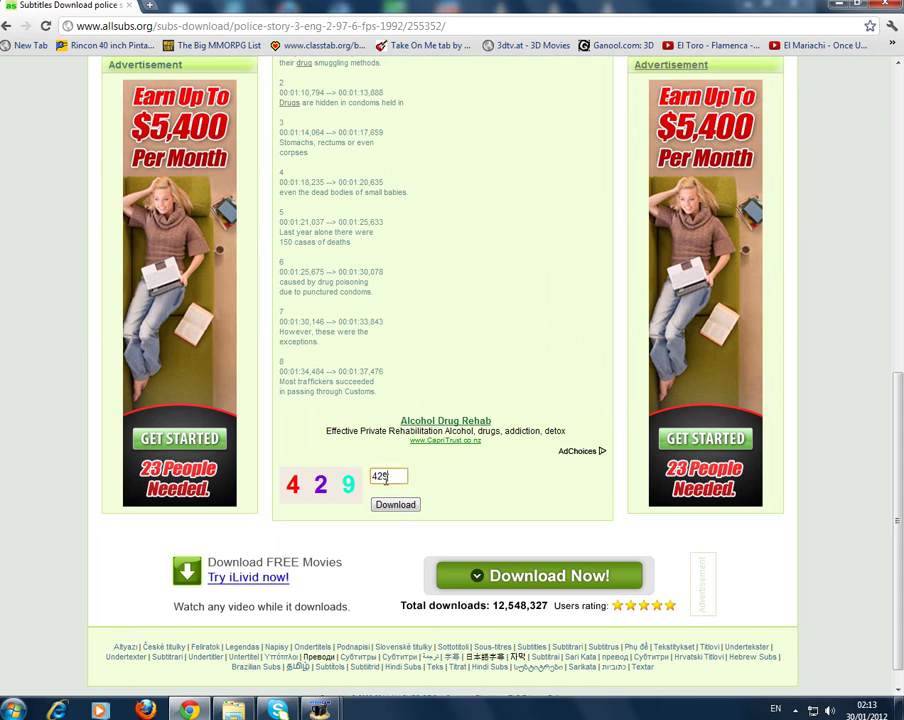
pyautogui.click(395, 506)
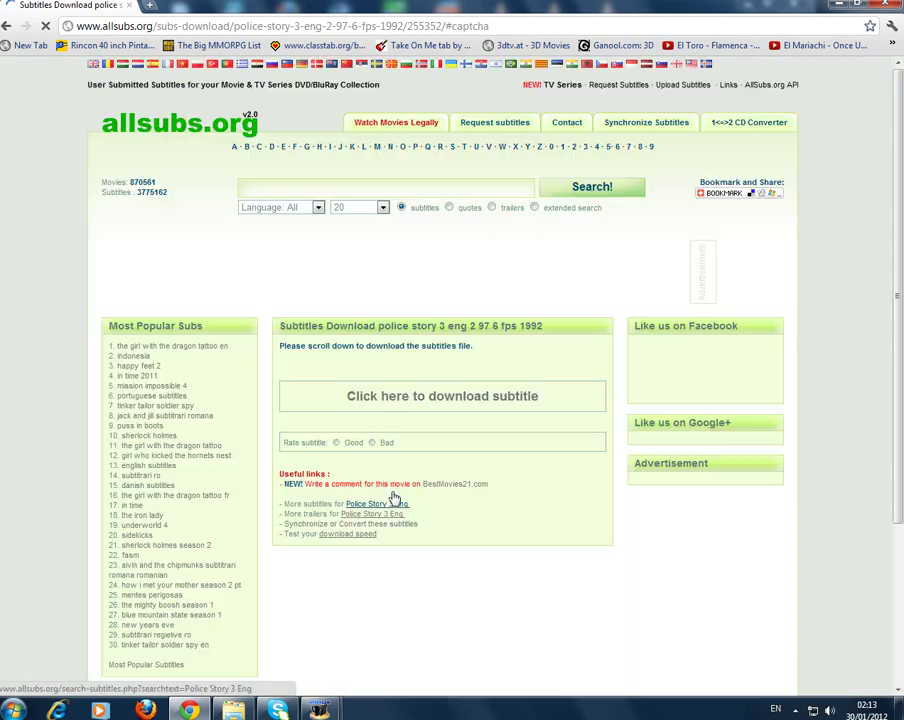
# Download the Police Story 3 subtitle zip and show it in the Downloads folder.
pyautogui.scroll(-2, 408, 490)
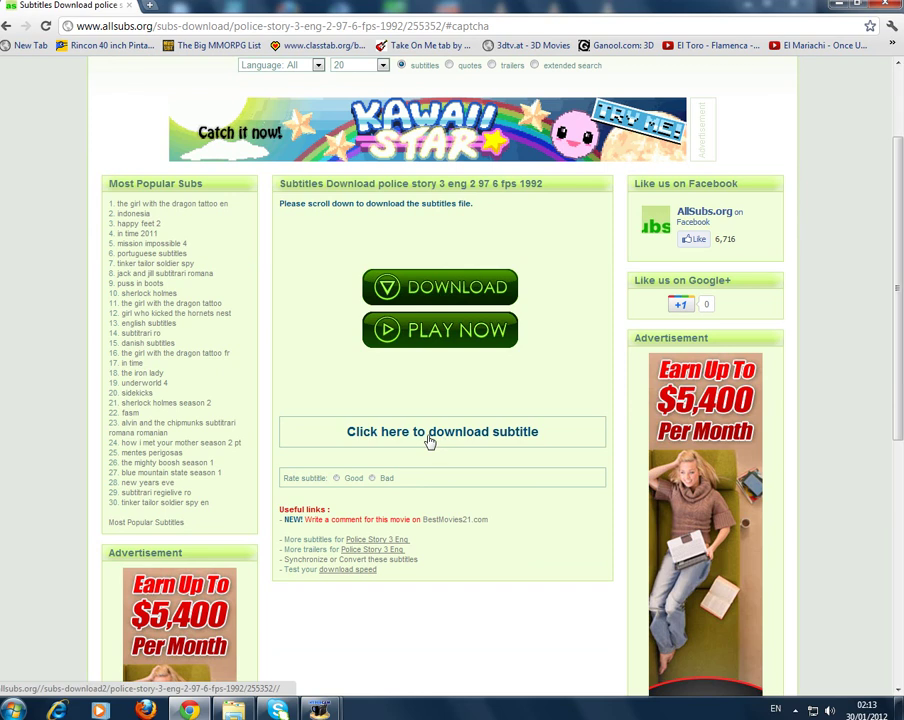
pyautogui.click(425, 441)
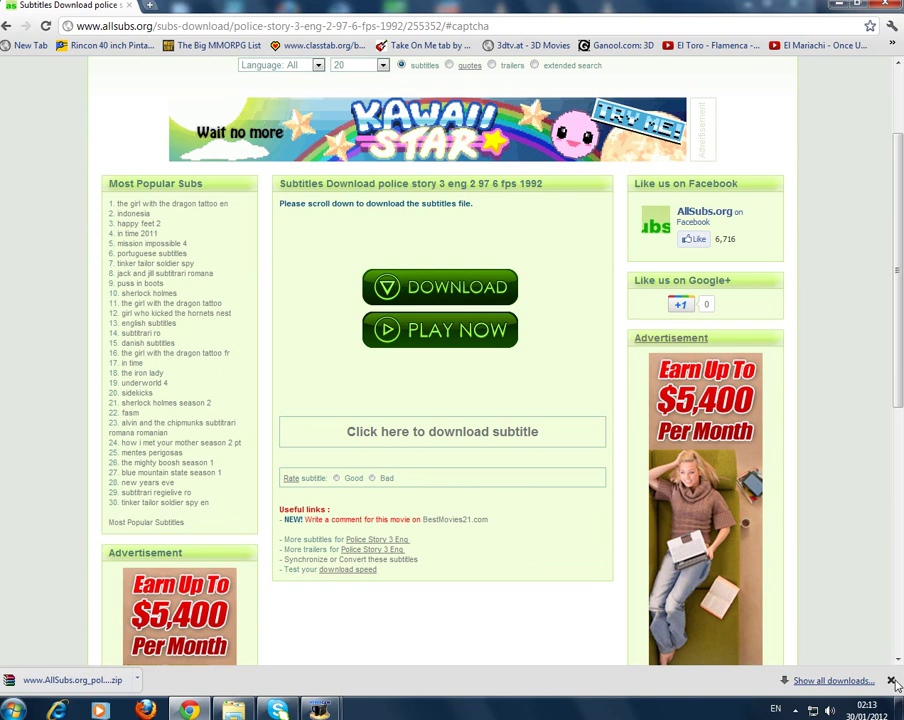
pyautogui.click(137, 680)
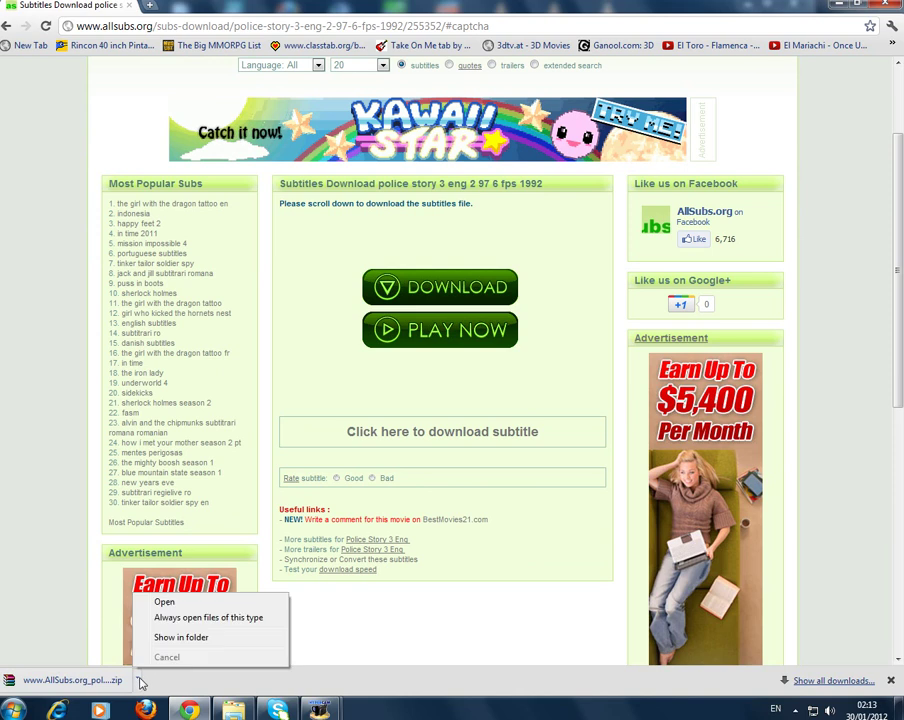
pyautogui.click(181, 638)
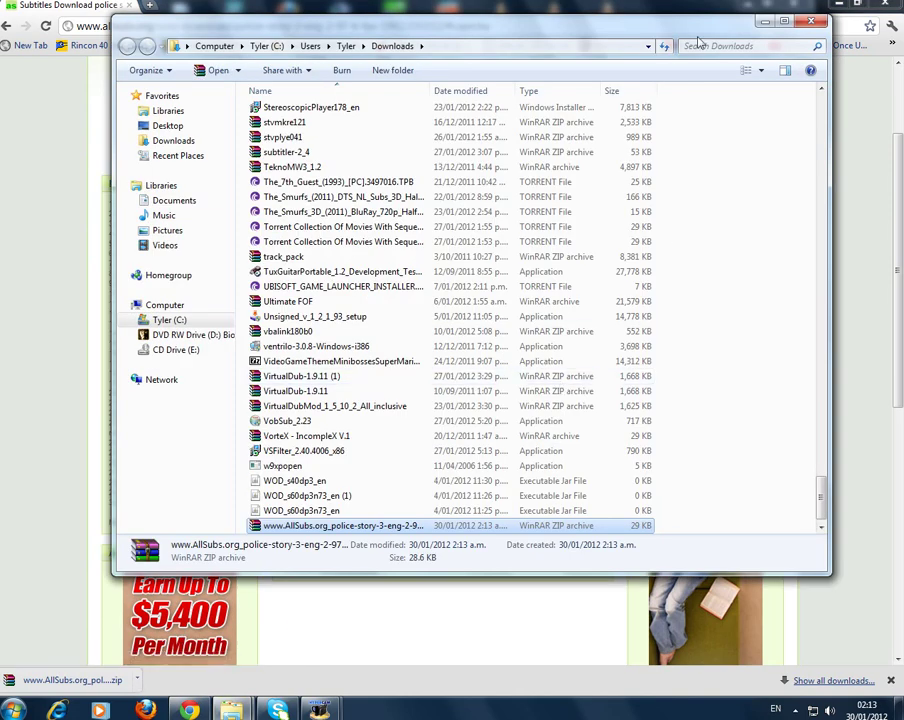
pyautogui.click(764, 21)
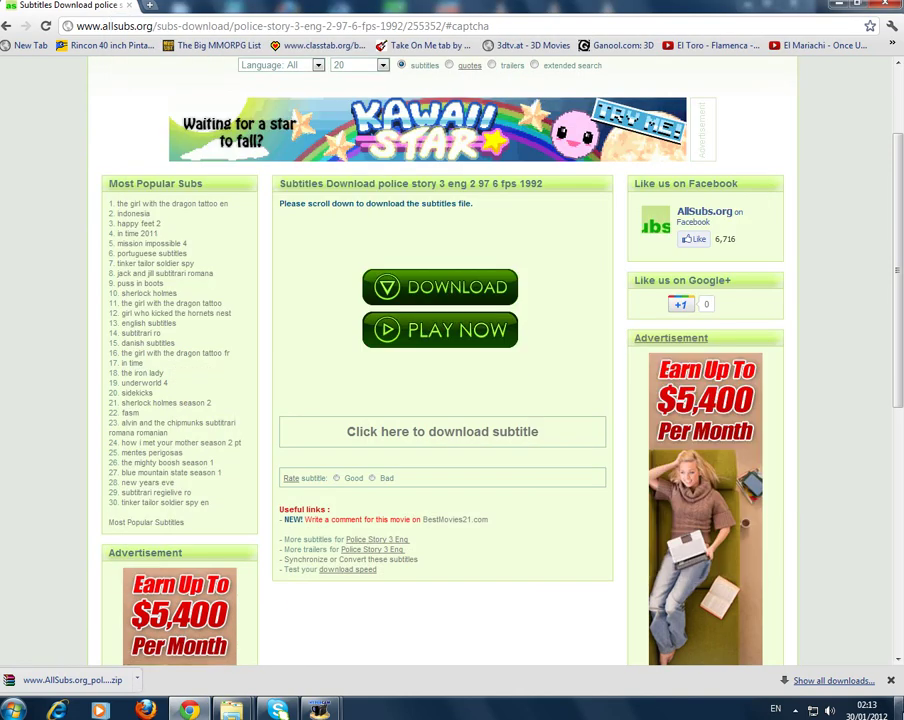
pyautogui.click(886, 6)
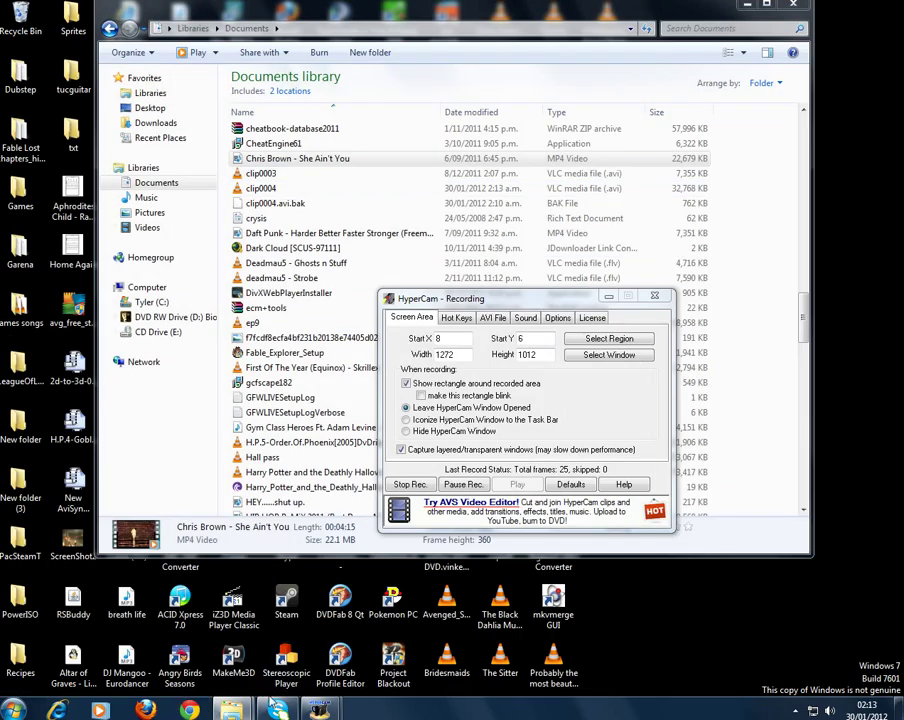
pyautogui.moveTo(231, 708)
pyautogui.click(197, 634)
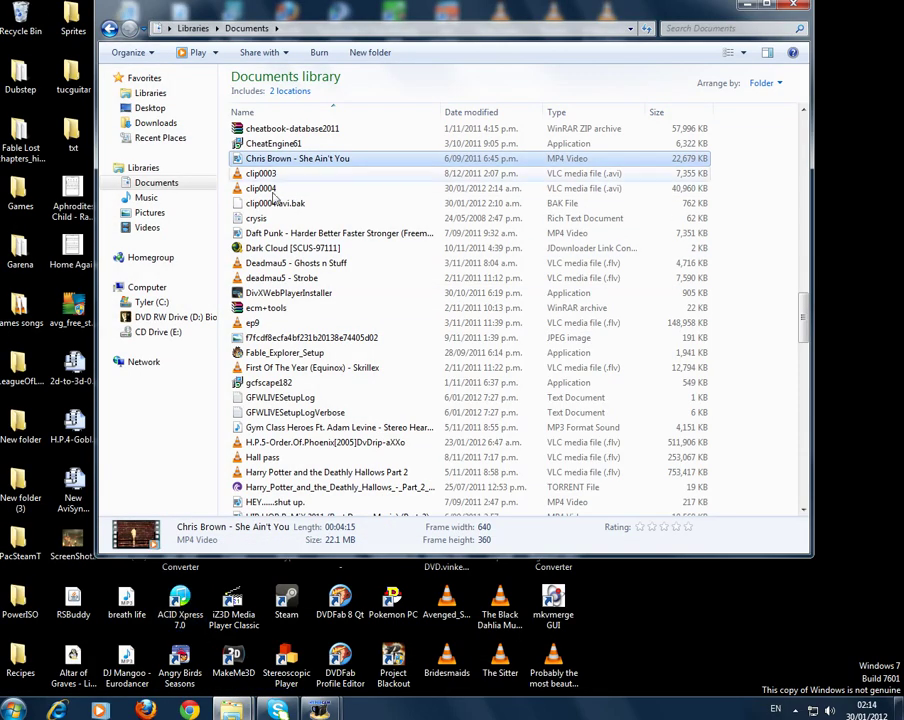
pyautogui.click(314, 628)
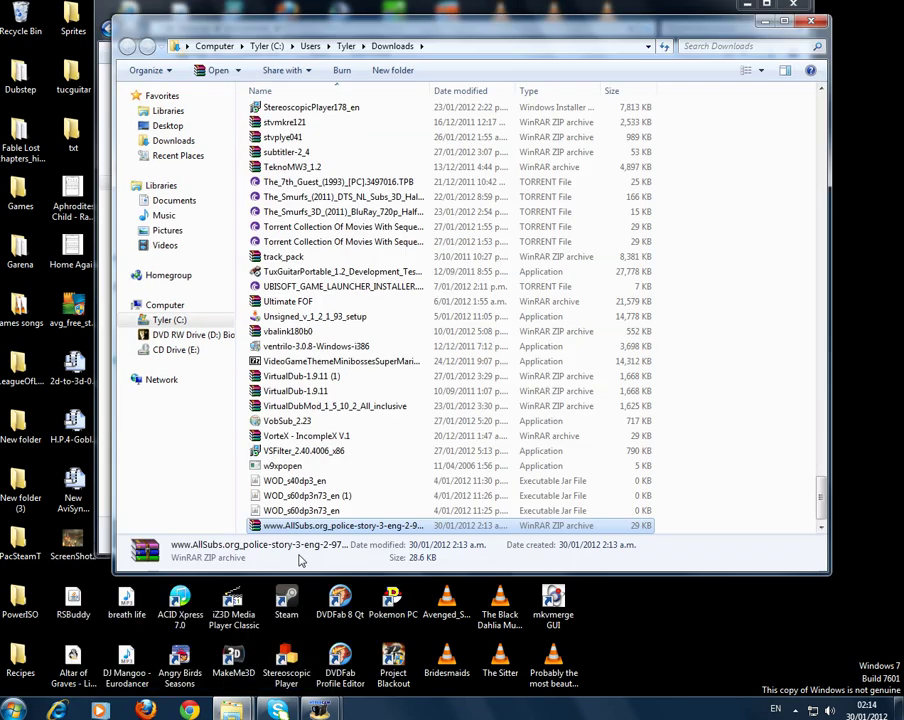
pyautogui.rightClick(320, 527)
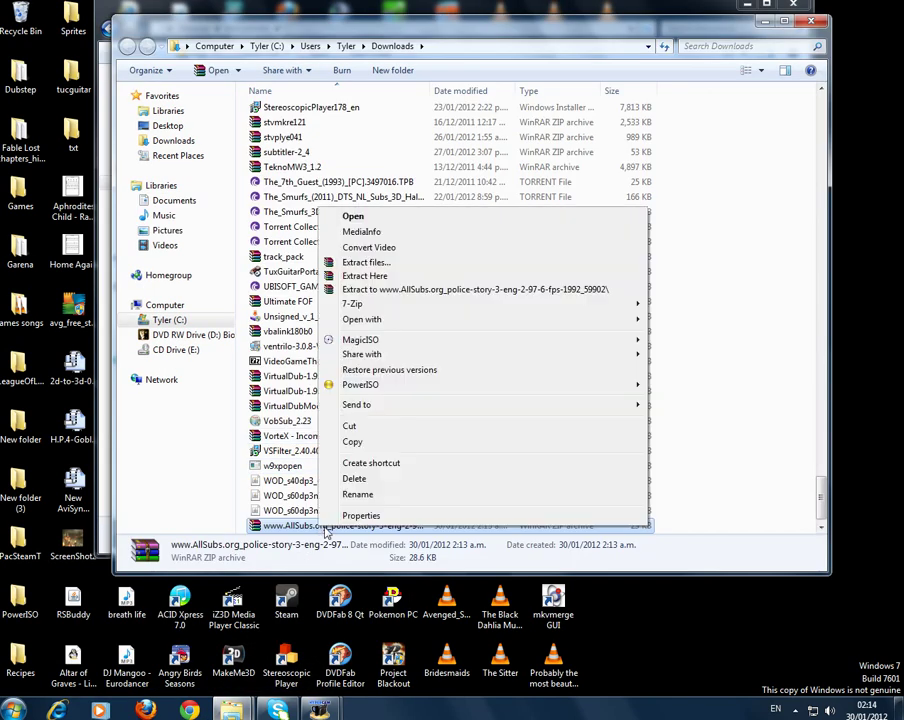
pyautogui.click(392, 292)
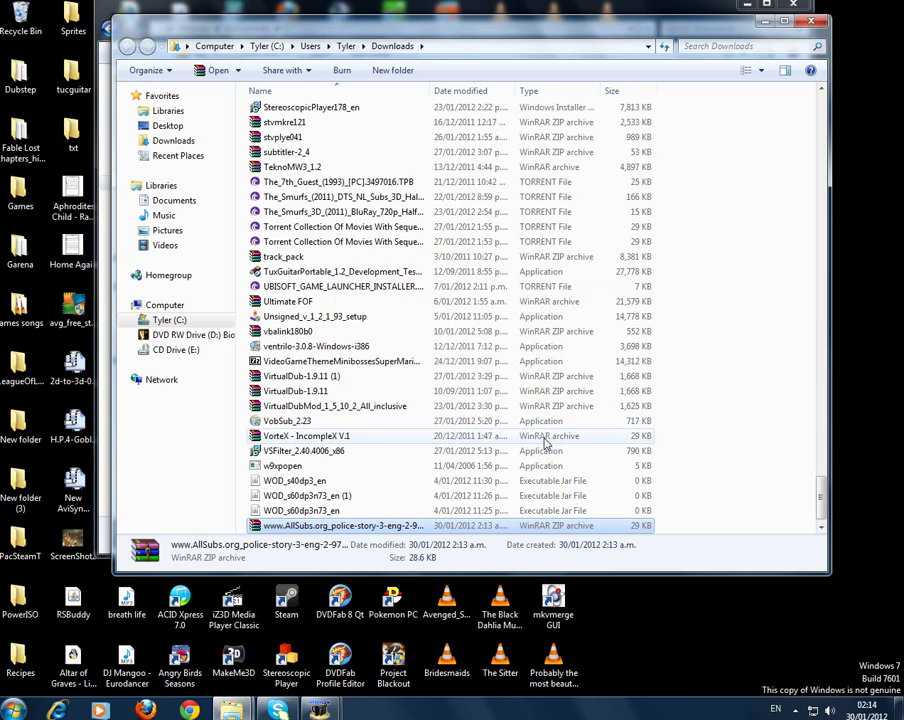
# Check in Properties that the extracted Police Story 3 subtitle is an .srt file.
pyautogui.scroll(-1, 822, 508)
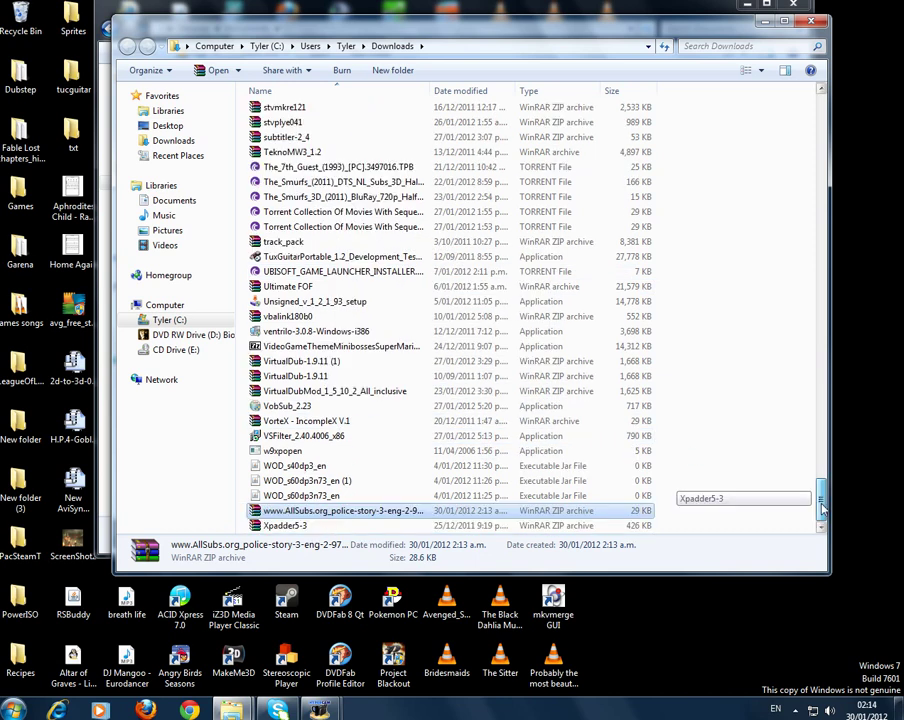
pyautogui.moveTo(822, 508); pyautogui.dragTo(842, 190)
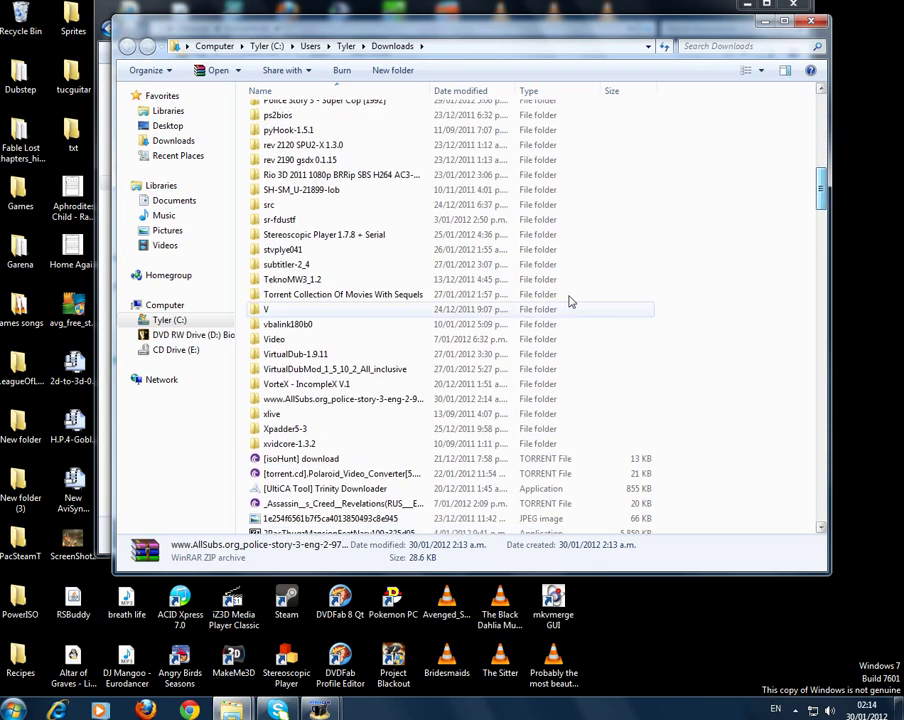
pyautogui.doubleClick(372, 400)
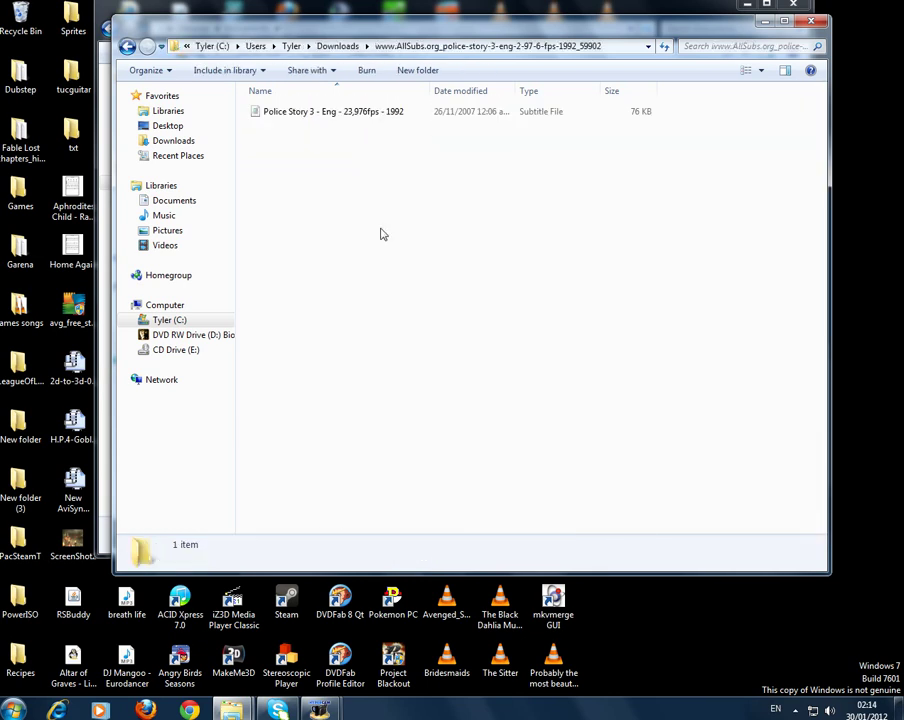
pyautogui.click(405, 116)
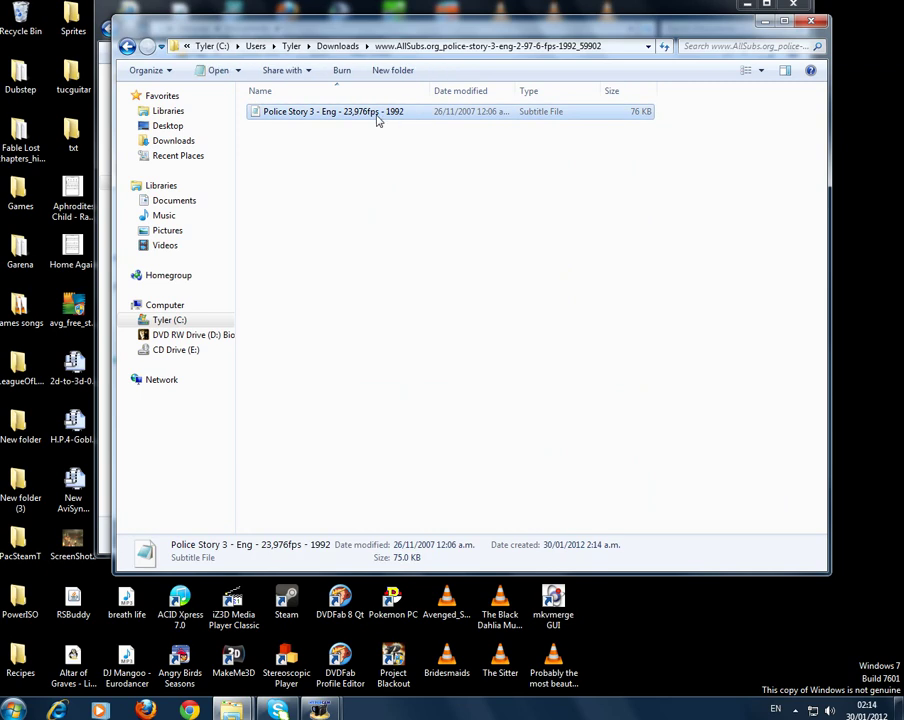
pyautogui.click(370, 116)
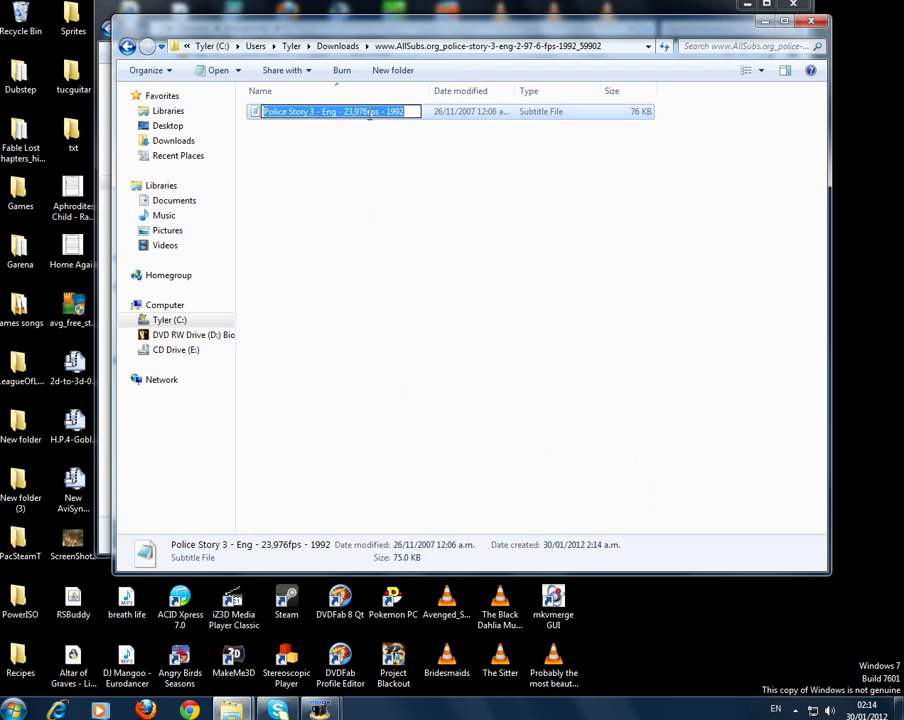
pyautogui.press('Escape')
pyautogui.rightClick(368, 117)
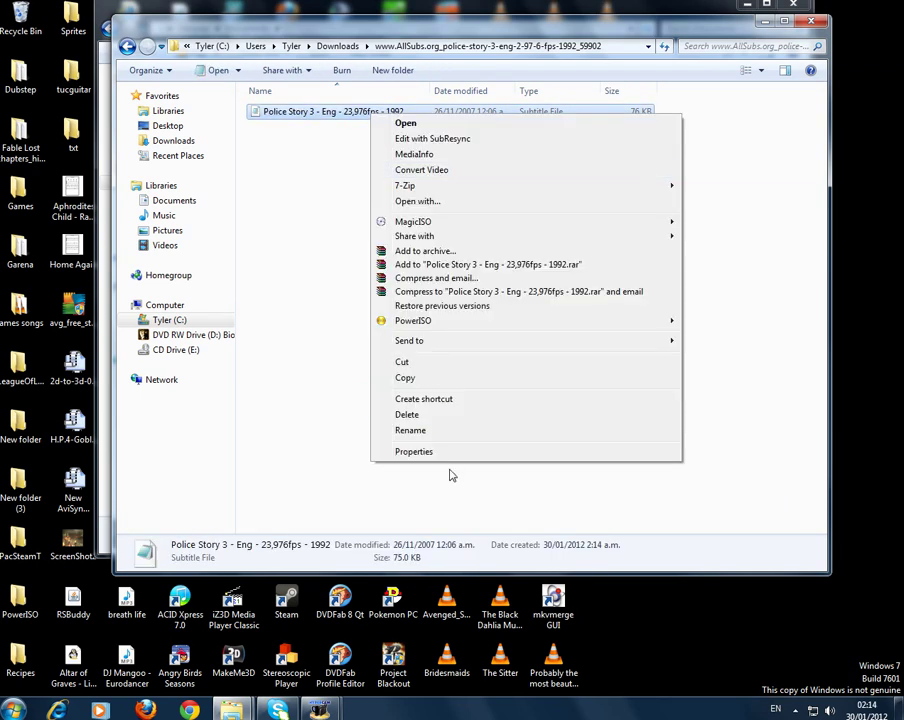
pyautogui.click(444, 452)
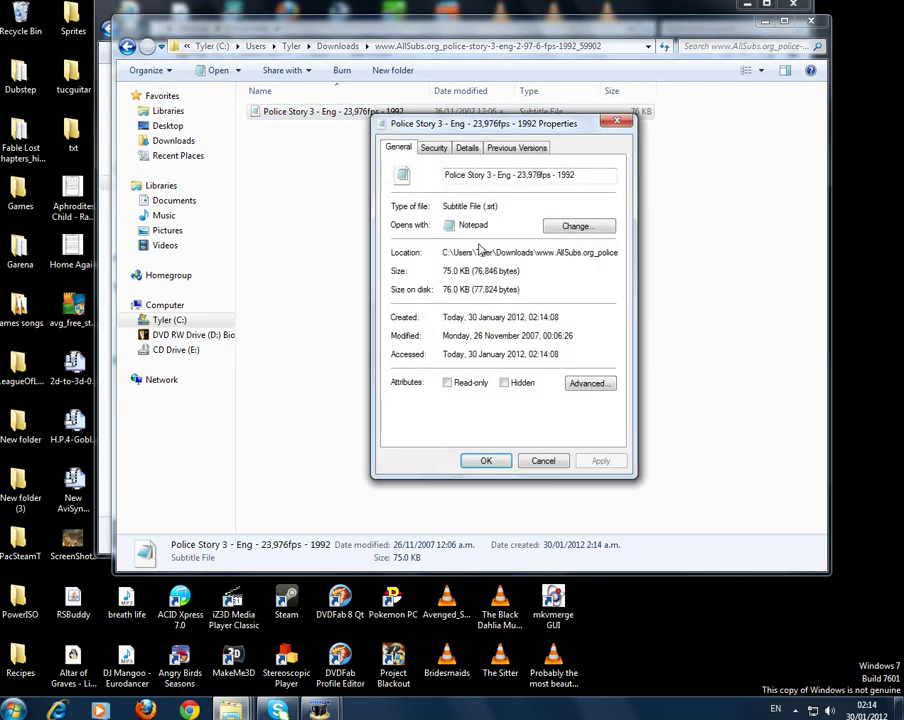
pyautogui.click(519, 463)
pyautogui.click(760, 20)
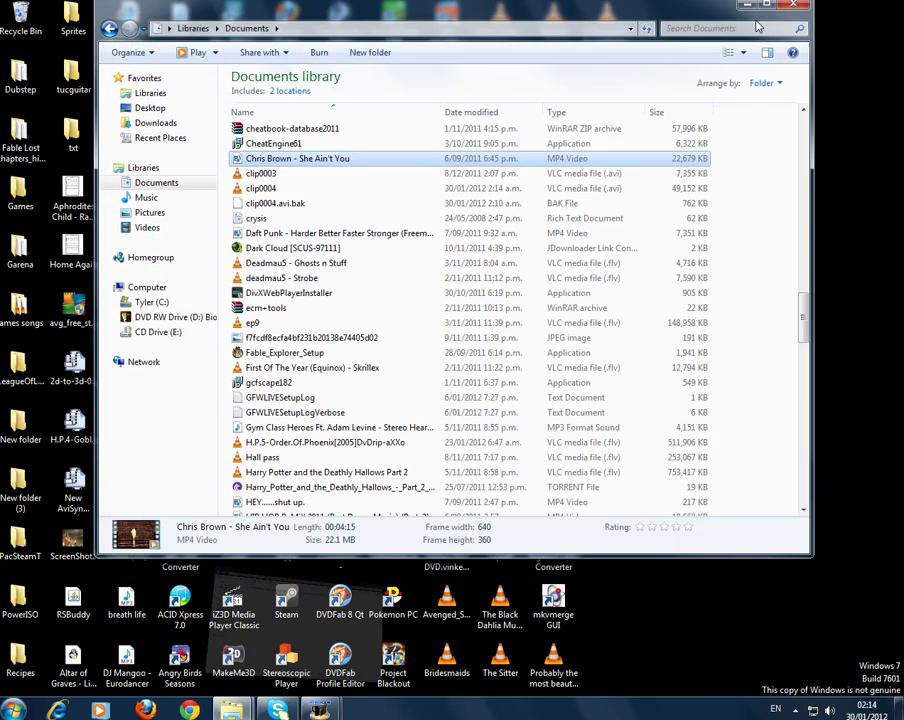
# Search Google for 'divxland media subtitler' and open the official DivXLand page.
pyautogui.click(745, 10)
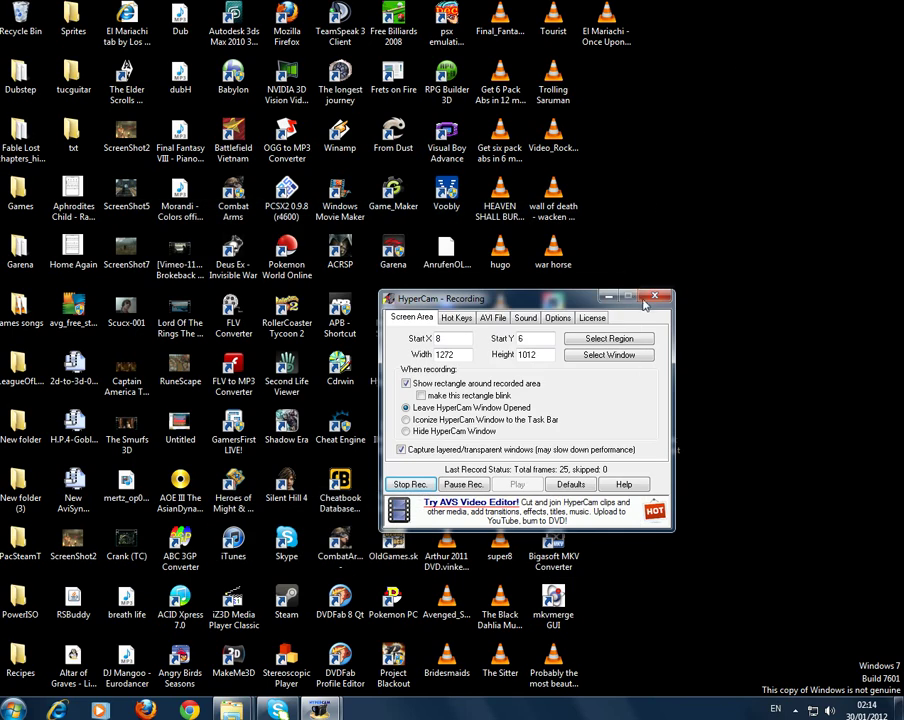
pyautogui.click(608, 297)
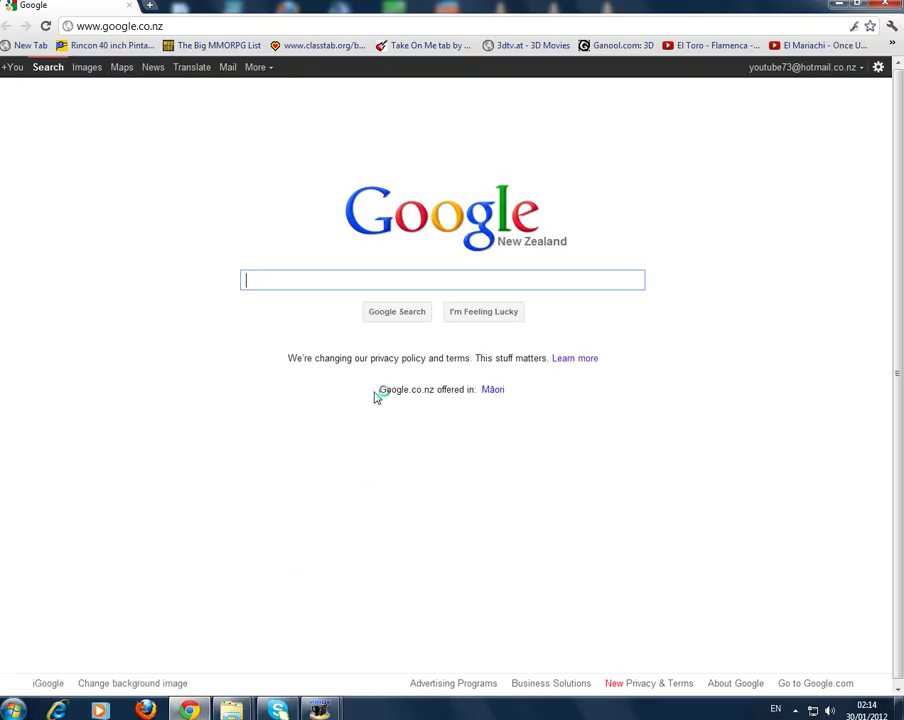
pyautogui.write('divx')
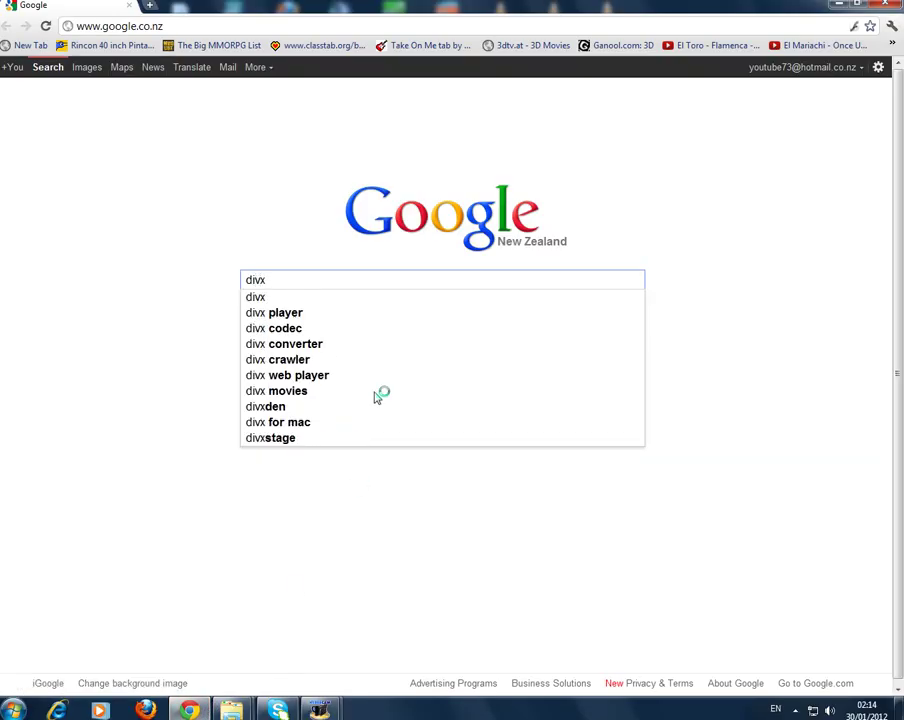
pyautogui.write('land')
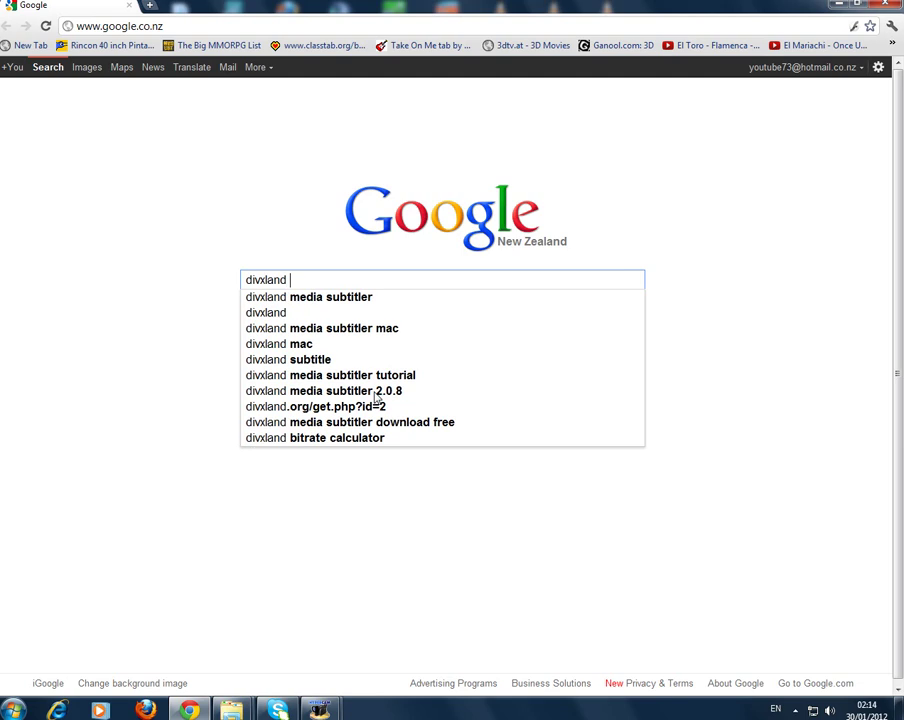
pyautogui.press('Down')
pyautogui.press('Return')
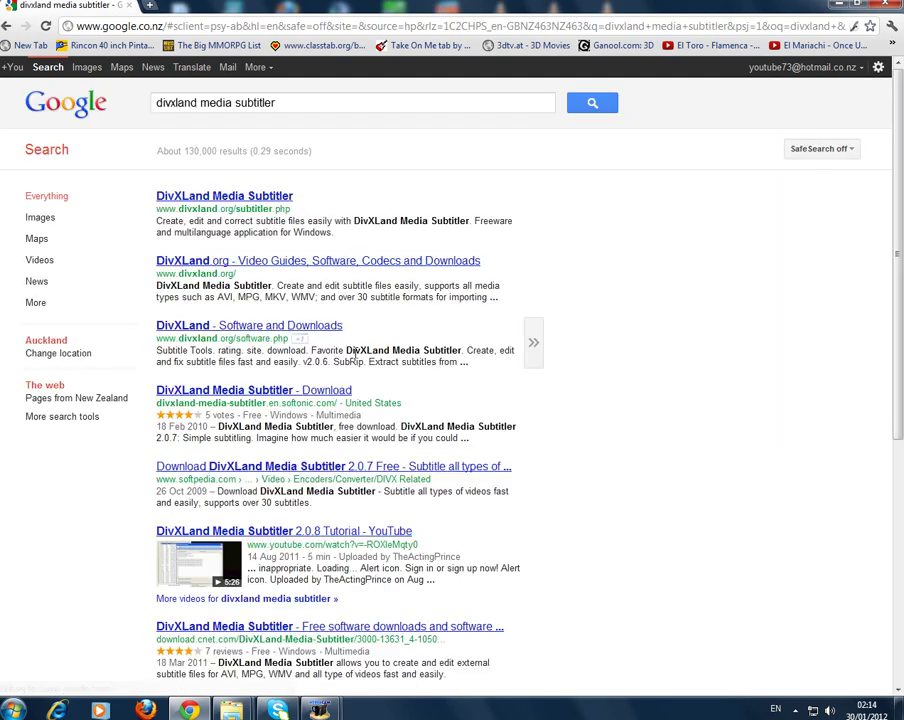
pyautogui.click(262, 204)
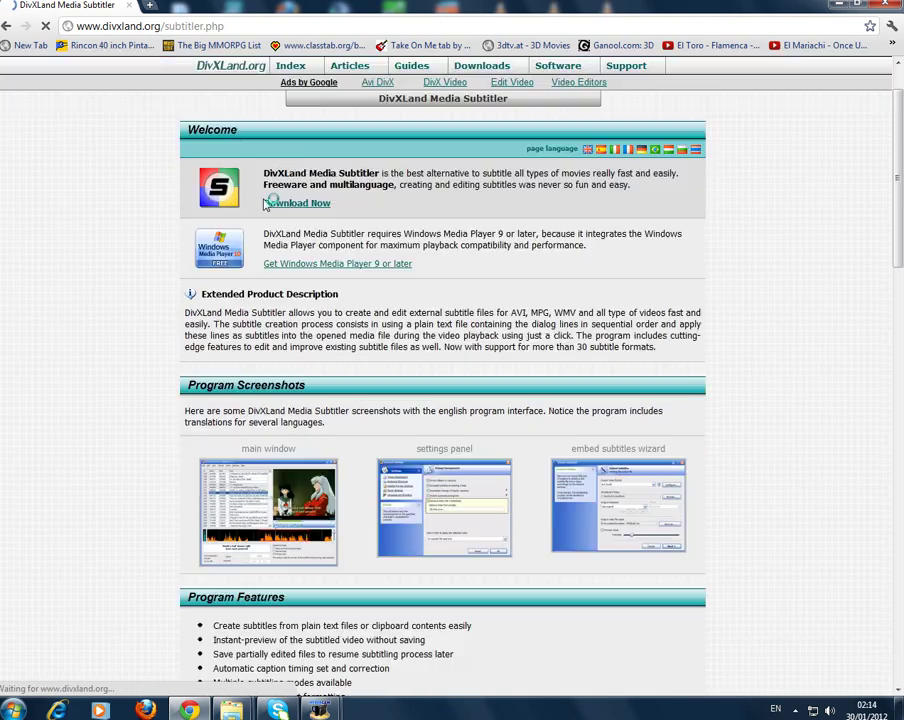
# Start the Media Subtitler 2.0.8 download, then cancel it and dismiss the downloads bar.
pyautogui.scroll(-7, 266, 204)
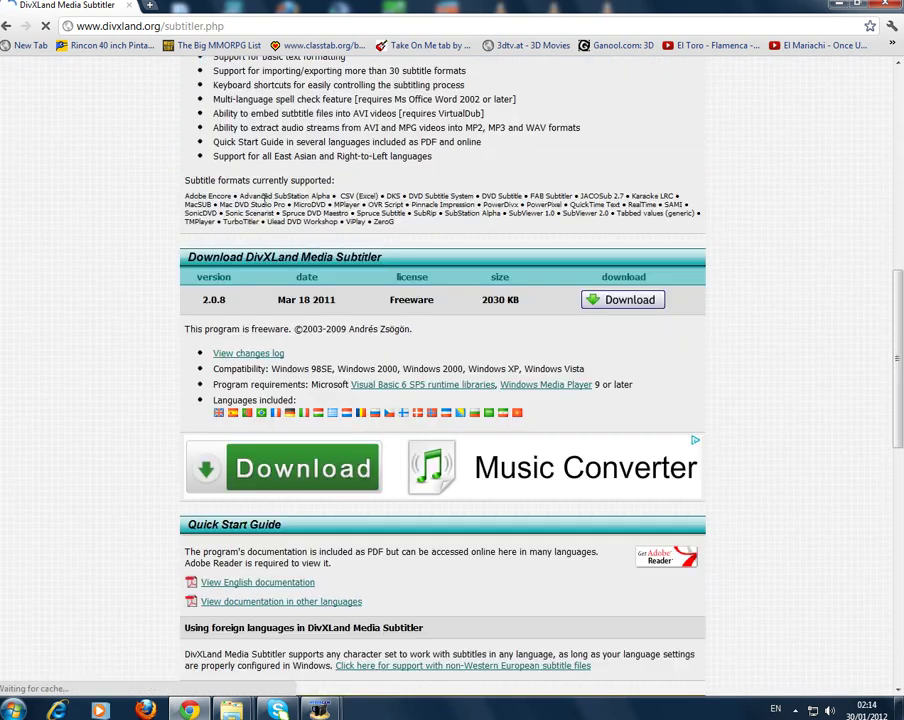
pyautogui.scroll(-4, 266, 200)
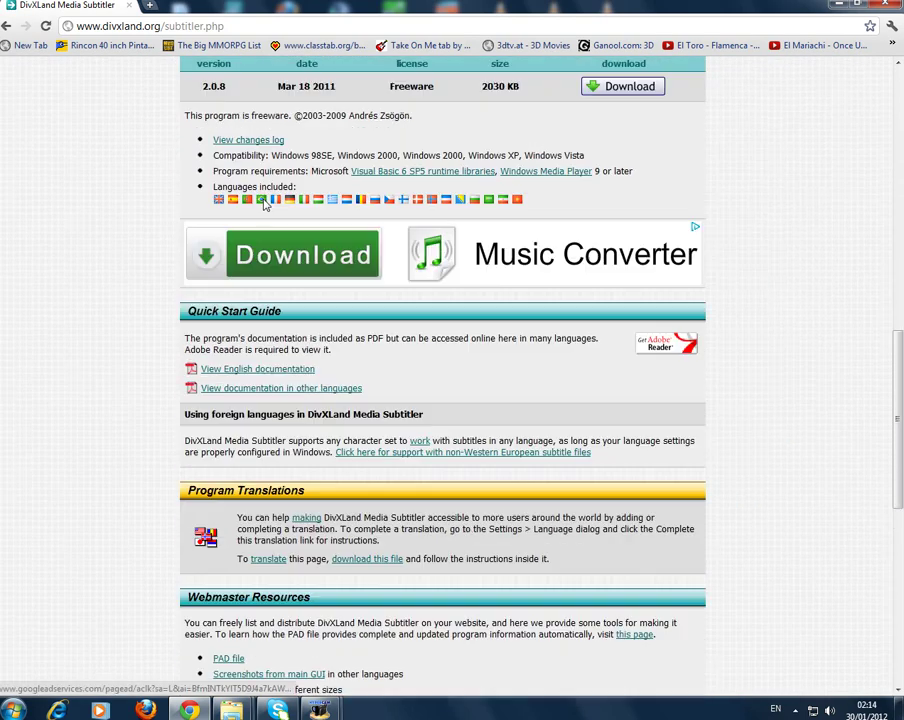
pyautogui.scroll(8, 266, 204)
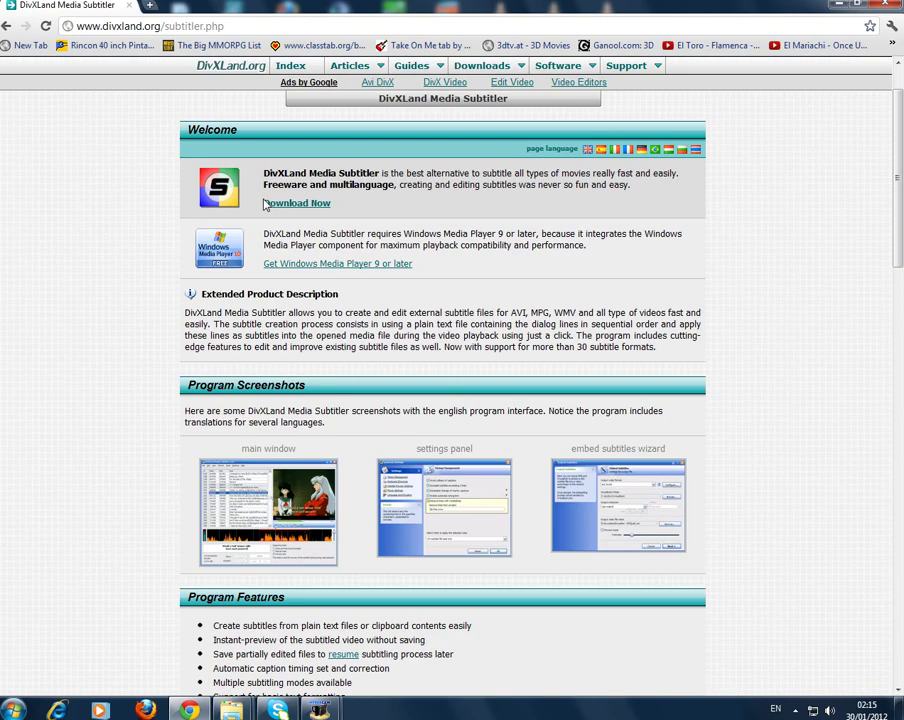
pyautogui.click(282, 204)
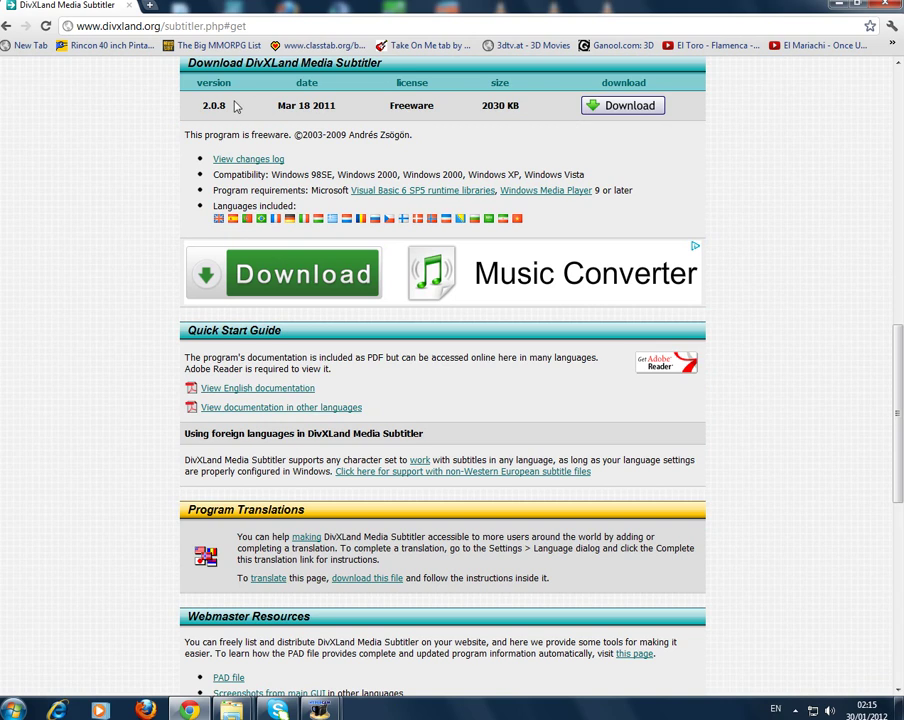
pyautogui.click(593, 110)
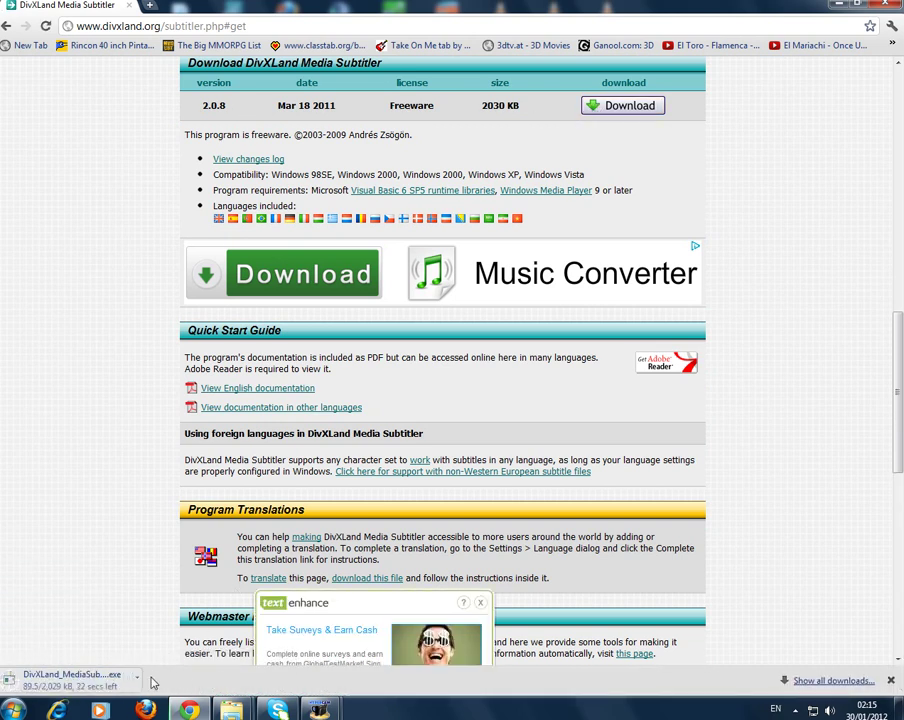
pyautogui.click(139, 680)
pyautogui.click(158, 652)
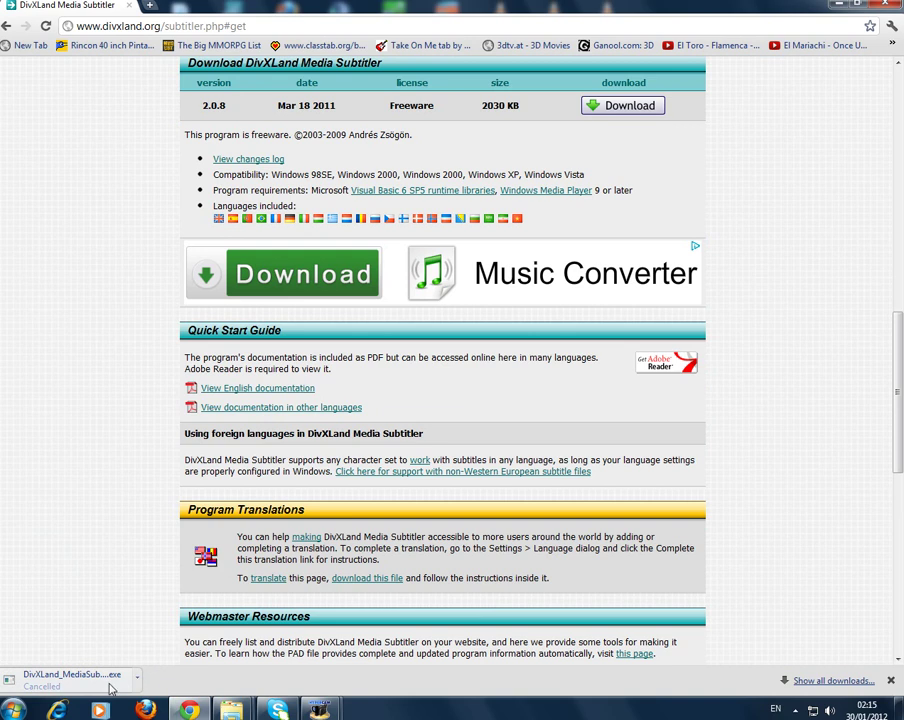
pyautogui.click(891, 681)
# Launch DivXLand Media Subtitler from its desktop shortcut.
pyautogui.click(838, 5)
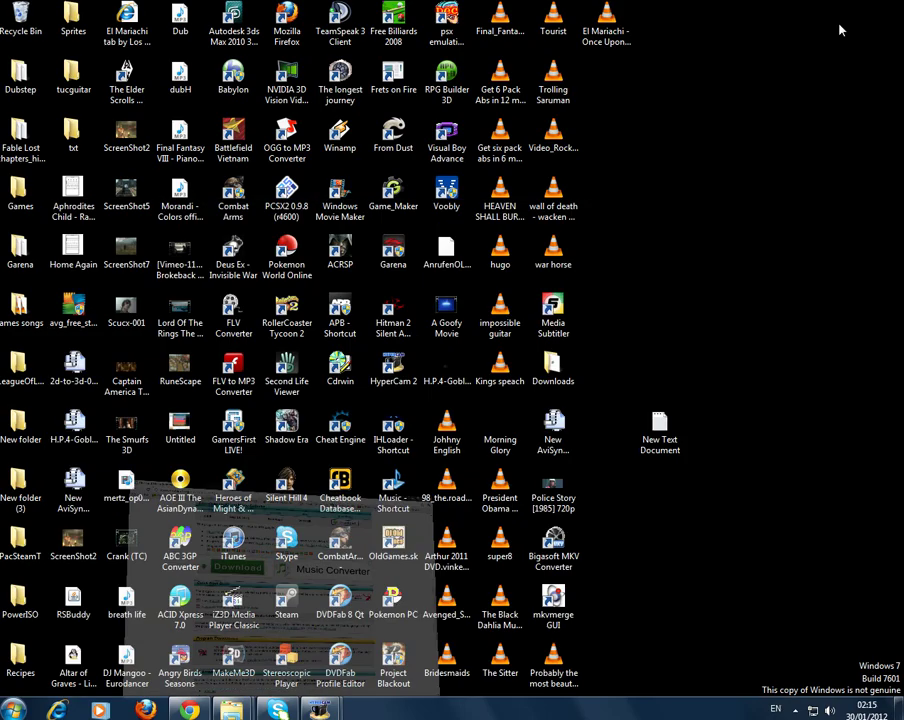
pyautogui.click(563, 313)
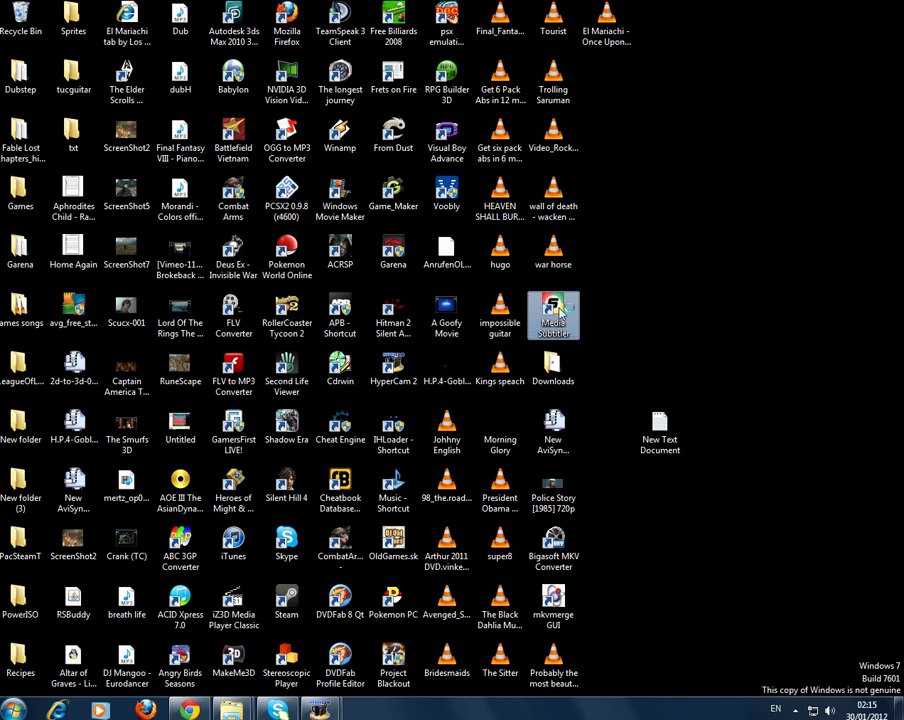
pyautogui.doubleClick(561, 313)
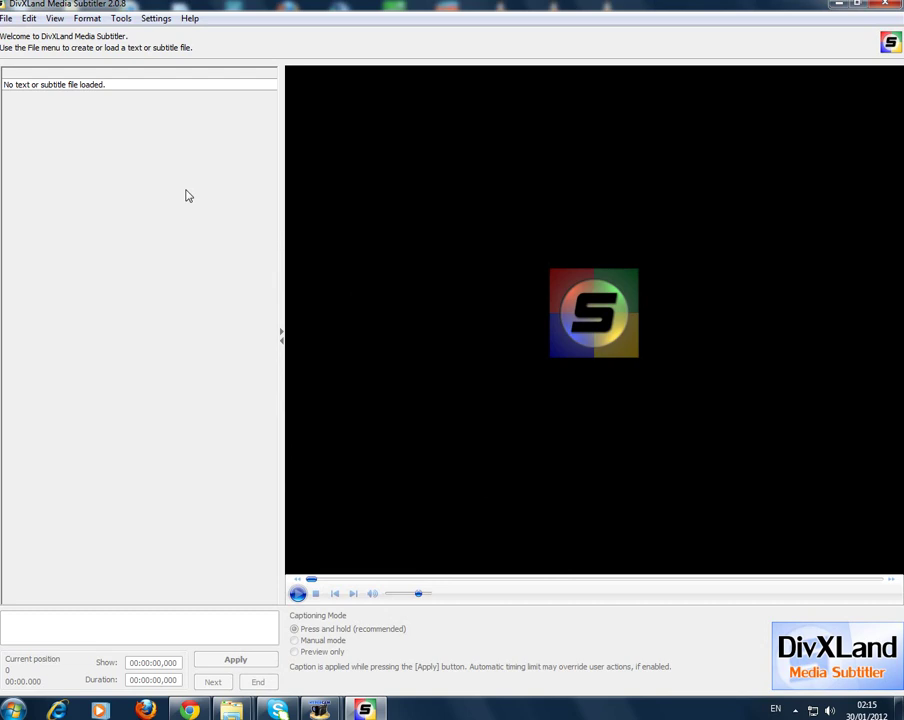
pyautogui.click(7, 18)
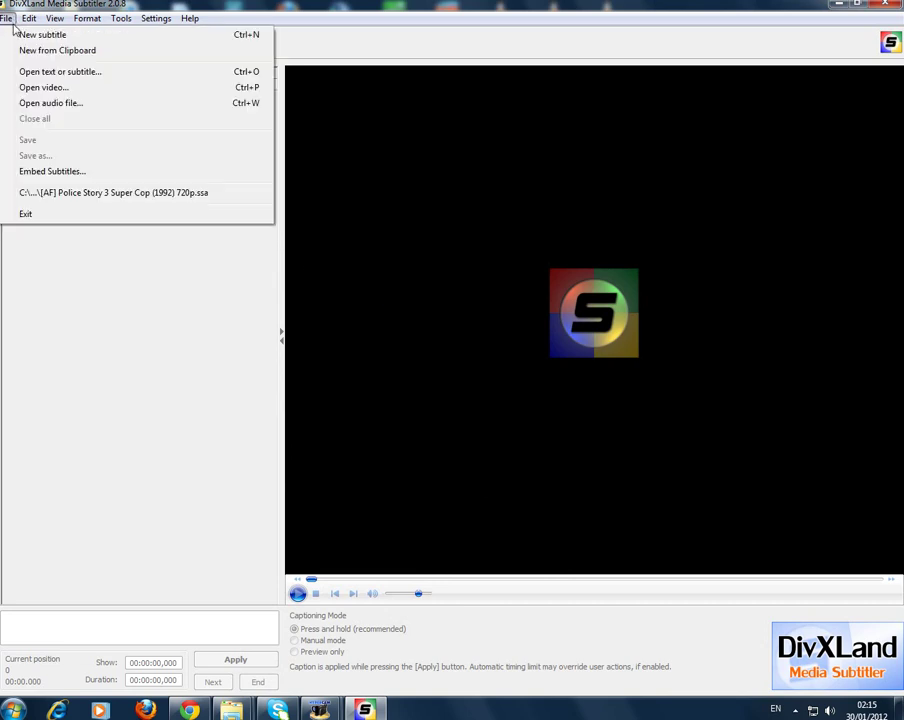
pyautogui.click(40, 74)
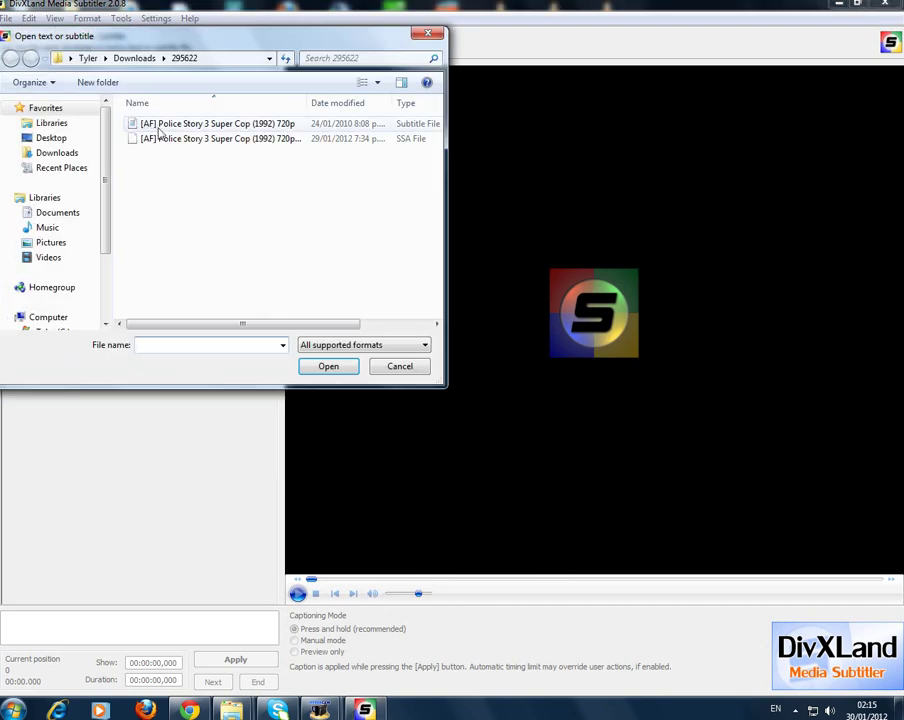
pyautogui.click(137, 62)
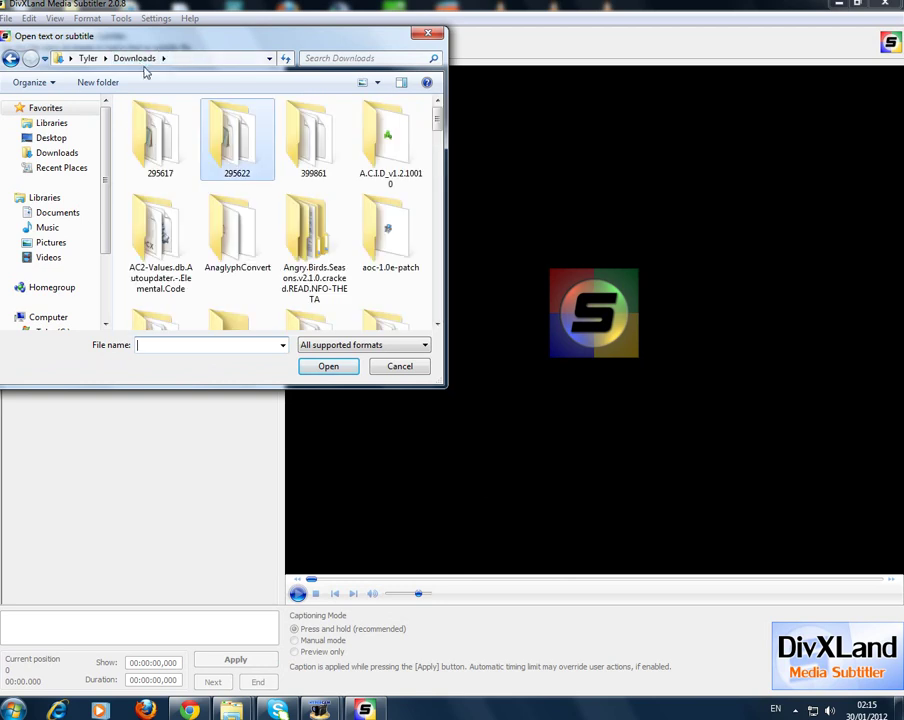
pyautogui.moveTo(437, 119); pyautogui.dragTo(436, 293)
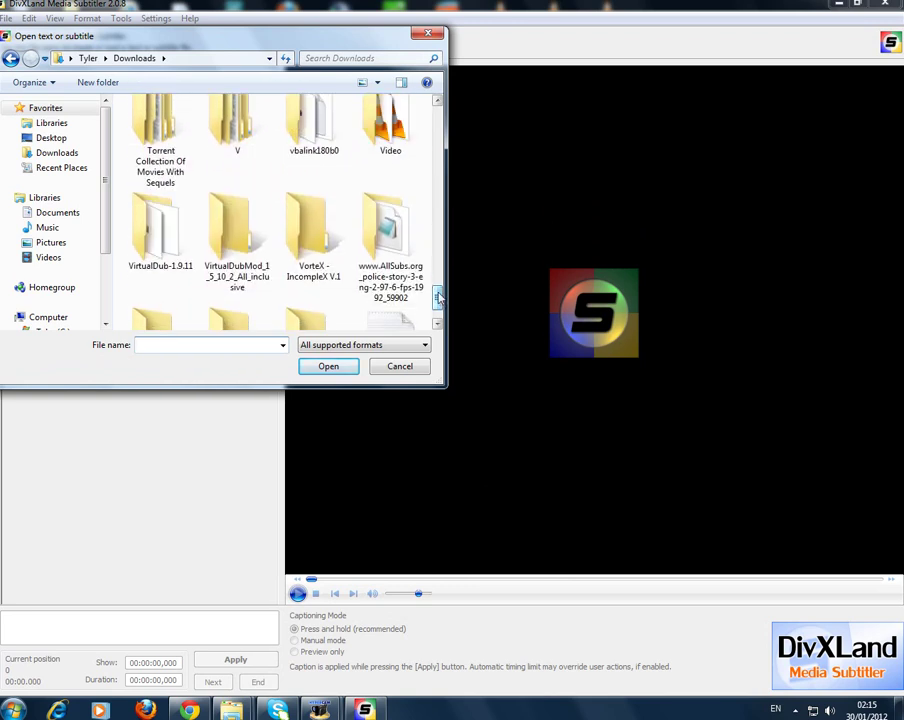
pyautogui.doubleClick(421, 279)
pyautogui.doubleClick(242, 124)
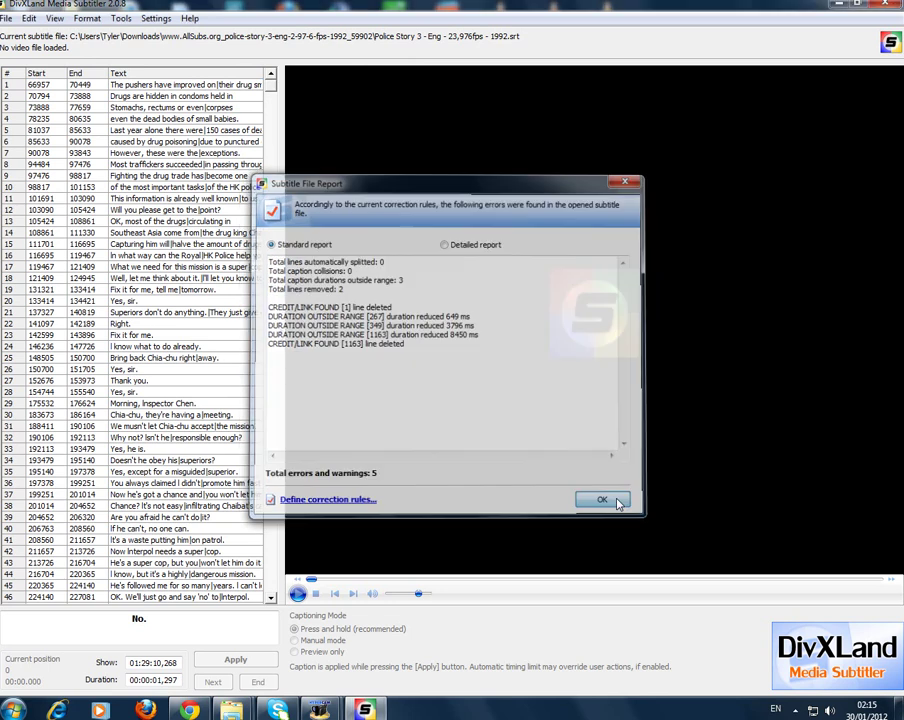
# Dismiss the error report and give the SubStation Alpha format Trebuchet MS font at size 9.
pyautogui.click(604, 501)
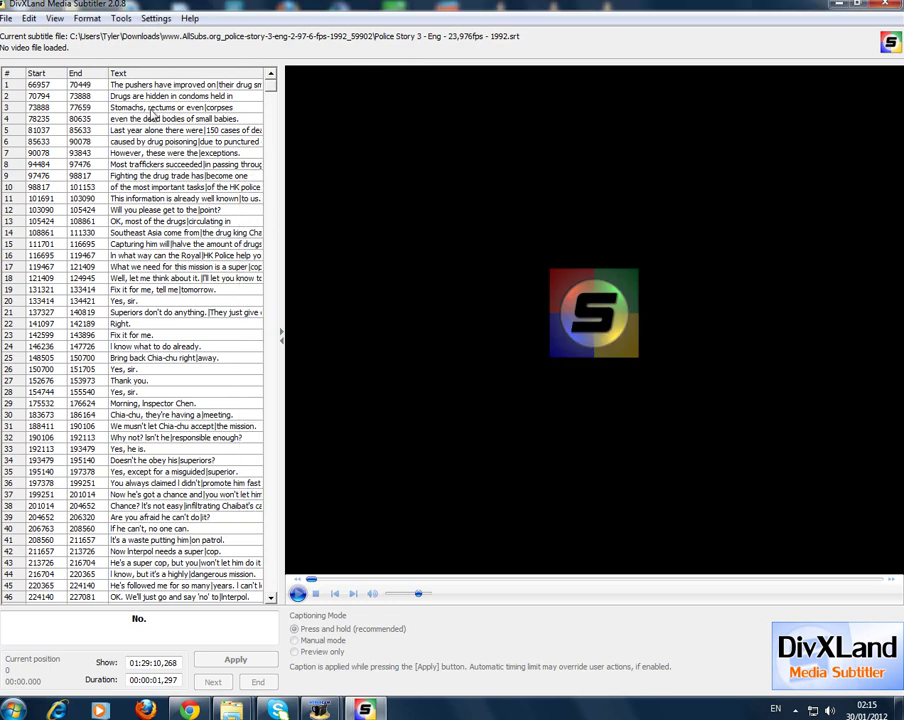
pyautogui.click(155, 18)
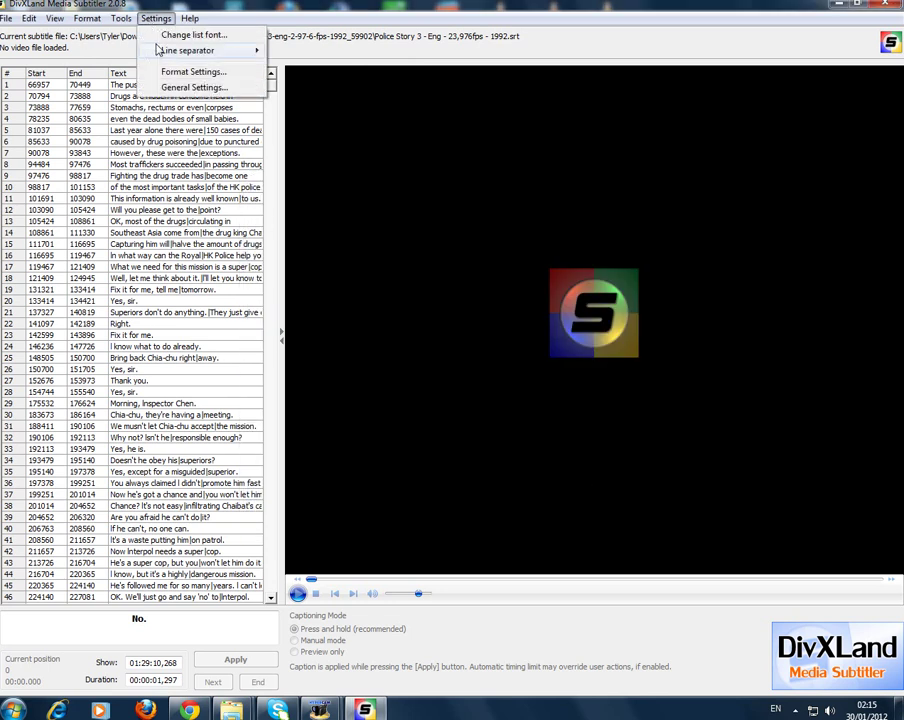
pyautogui.click(120, 66)
pyautogui.click(300, 318)
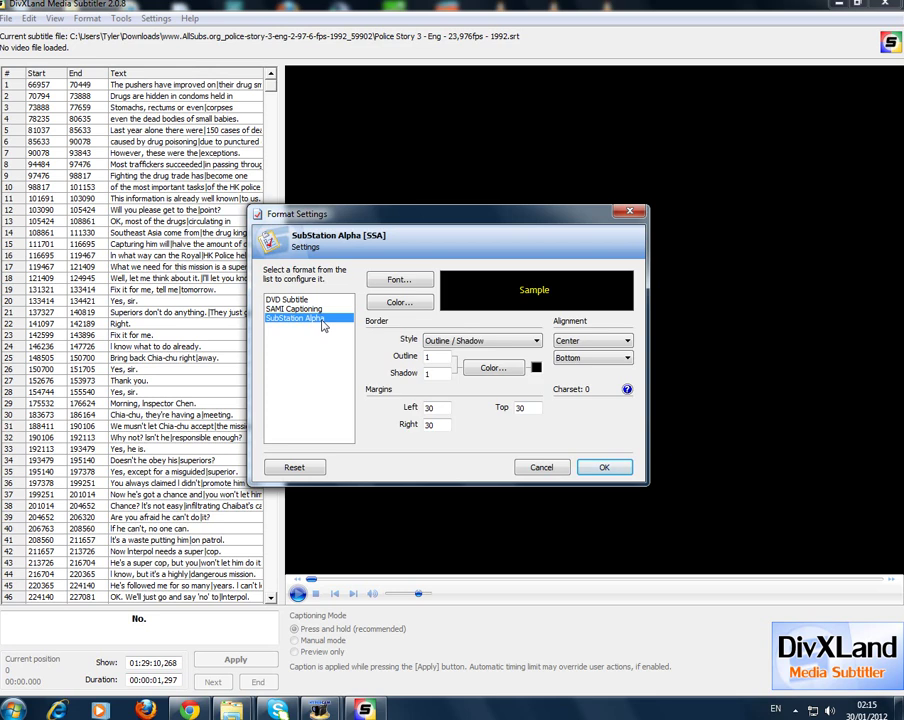
pyautogui.click(398, 280)
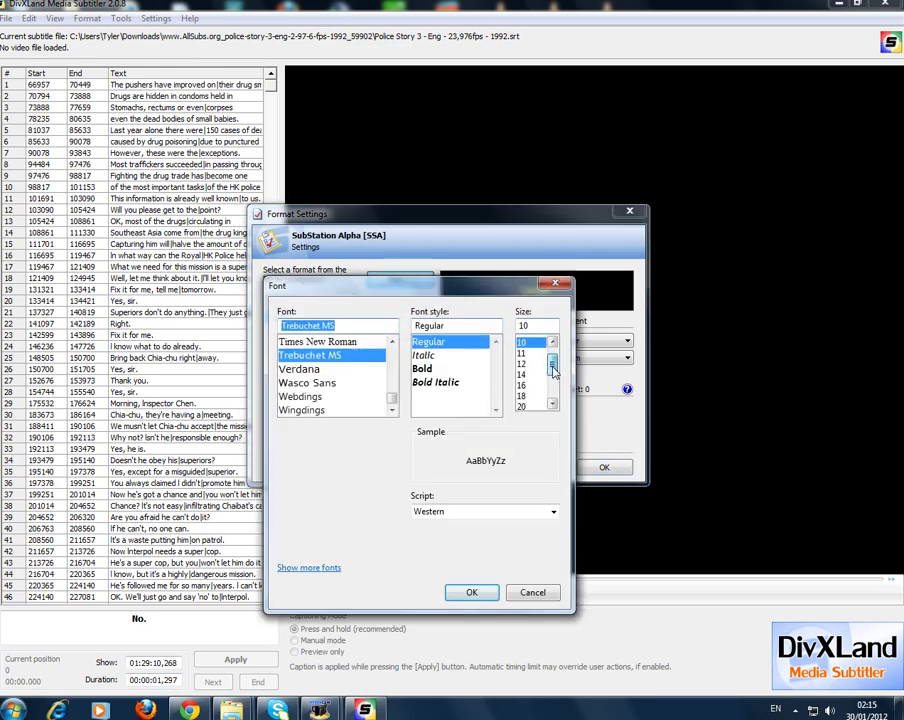
pyautogui.scroll(1, 544, 356)
pyautogui.click(534, 342)
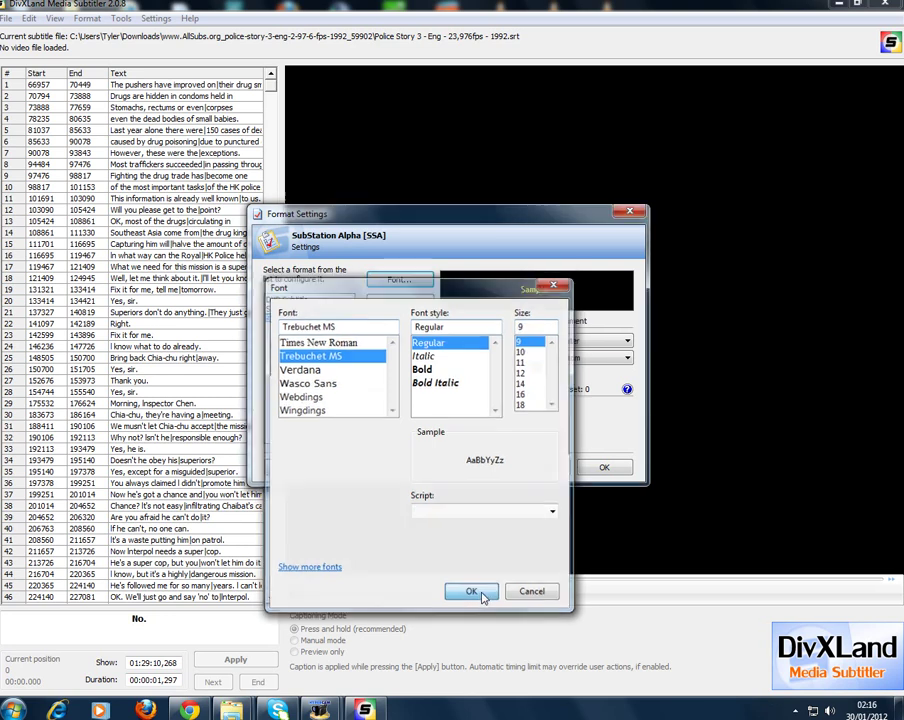
pyautogui.click(482, 593)
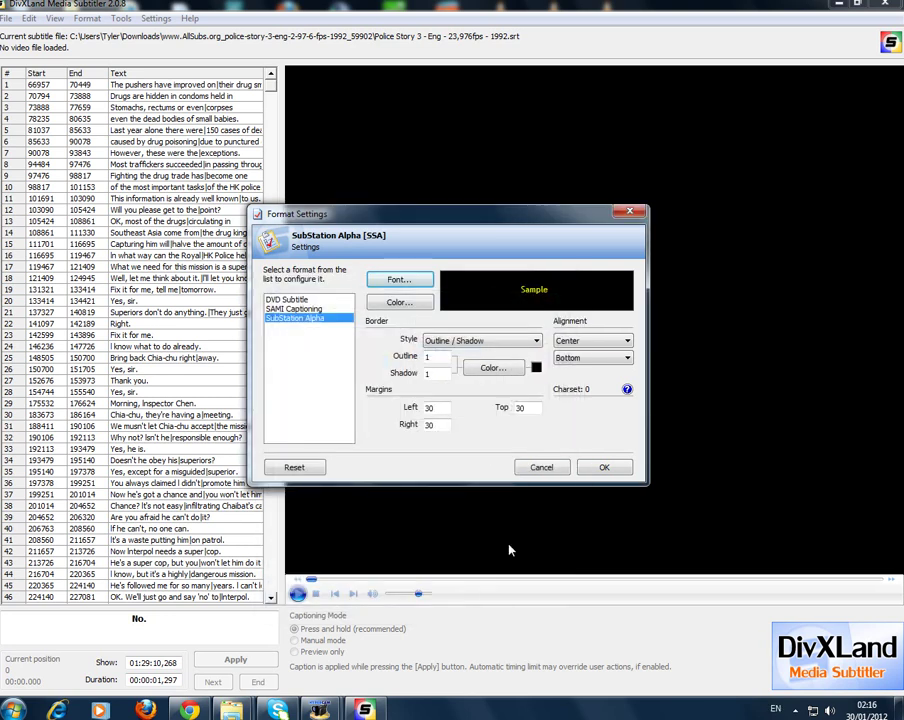
pyautogui.click(604, 468)
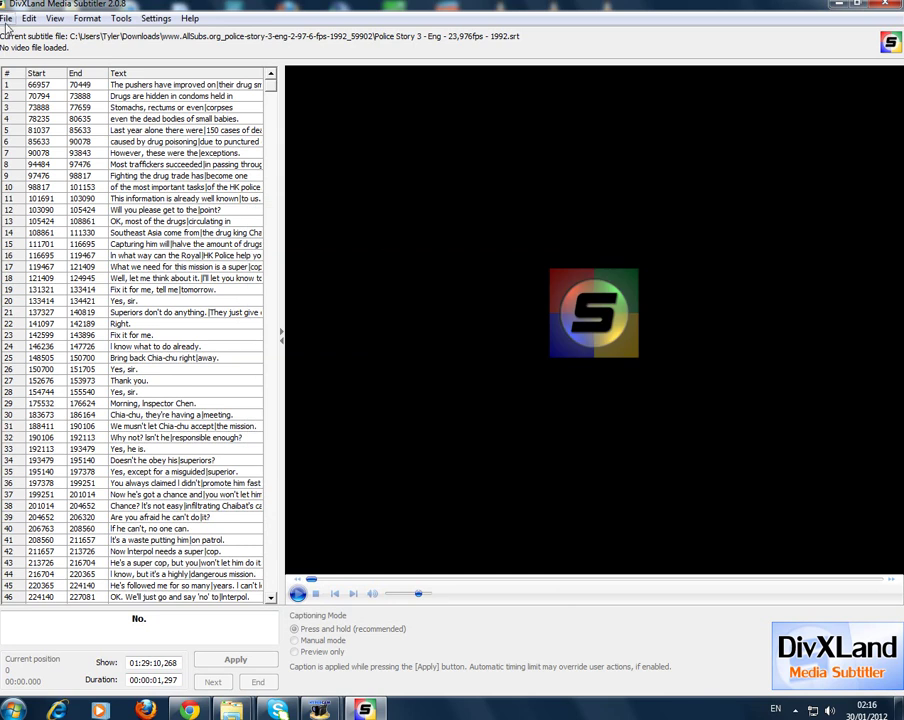
# Export the subtitles as a SubStation Alpha [SSA] .ssa file and close Media Subtitler.
pyautogui.click(6, 19)
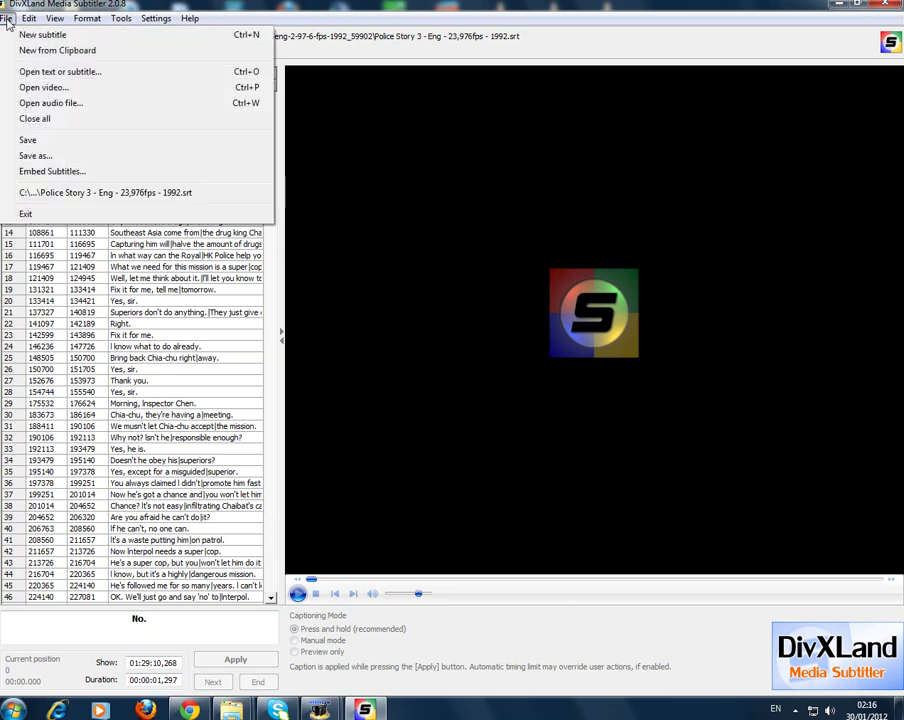
pyautogui.click(58, 156)
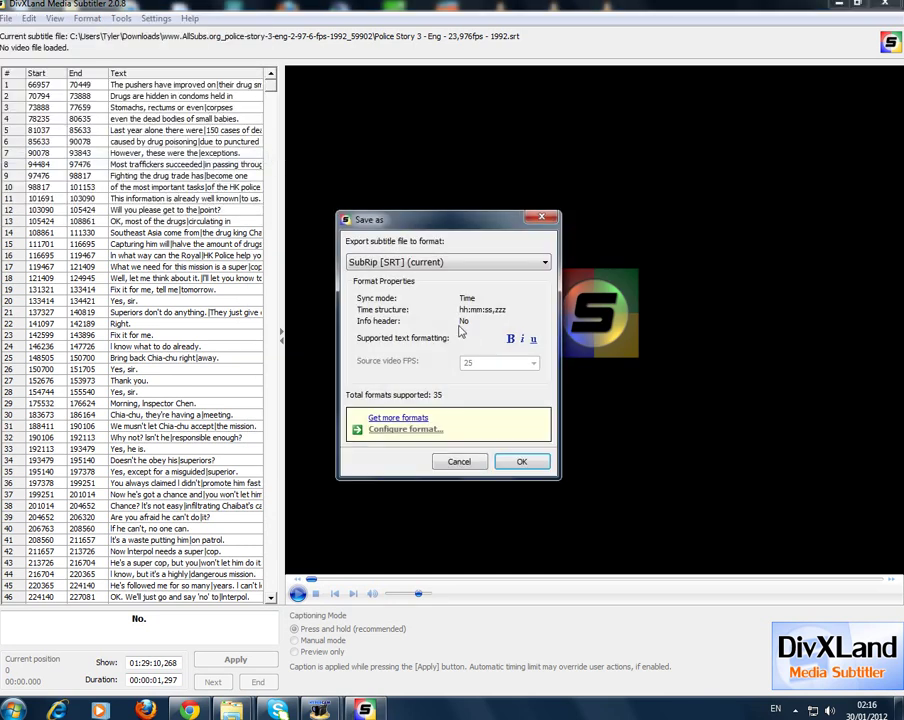
pyautogui.click(450, 262)
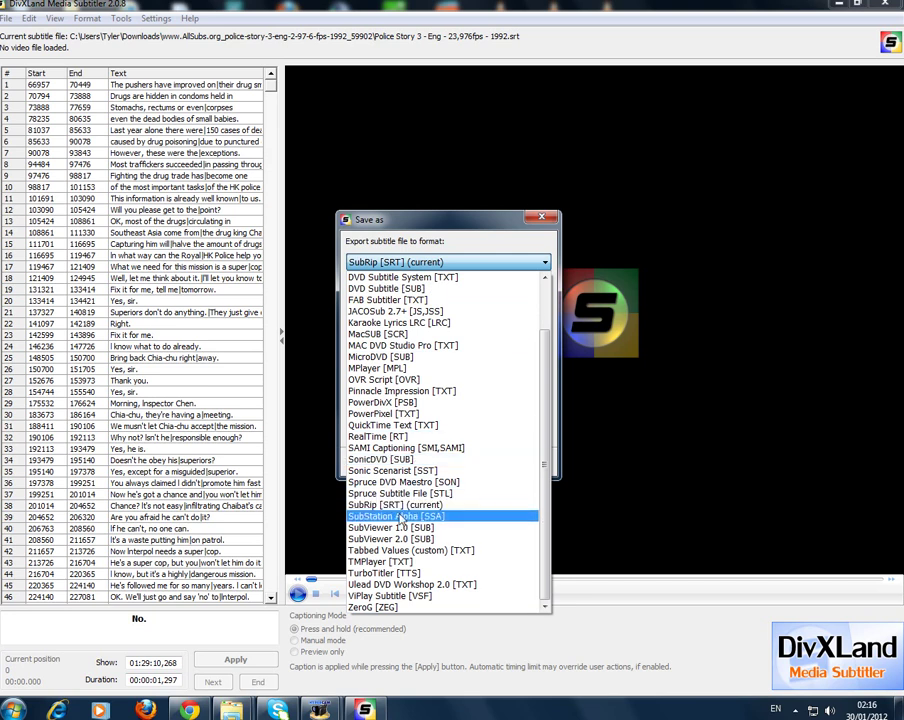
pyautogui.click(410, 516)
pyautogui.click(516, 458)
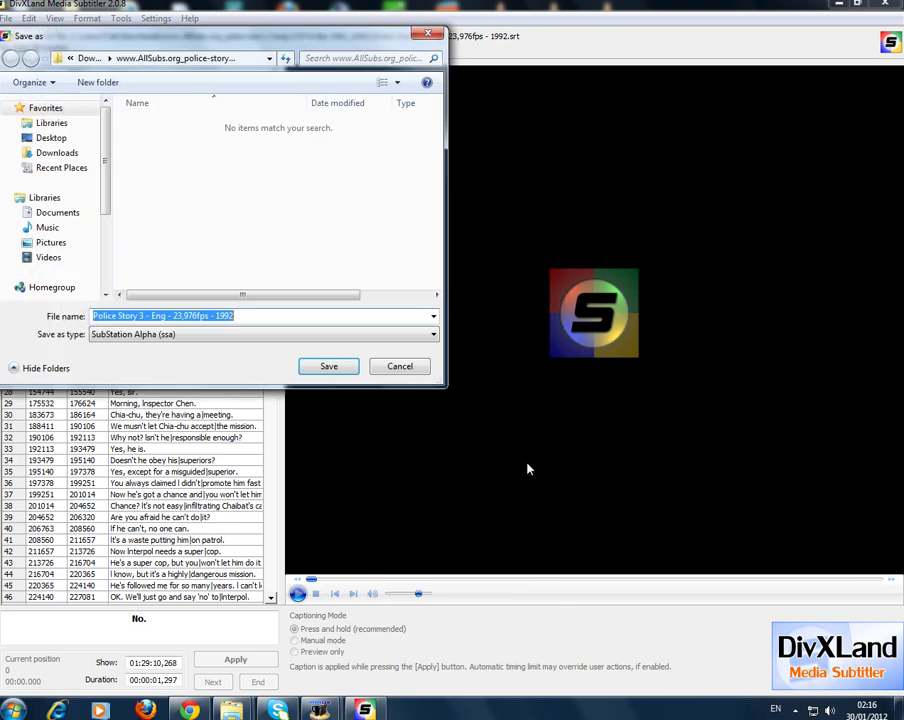
pyautogui.click(330, 367)
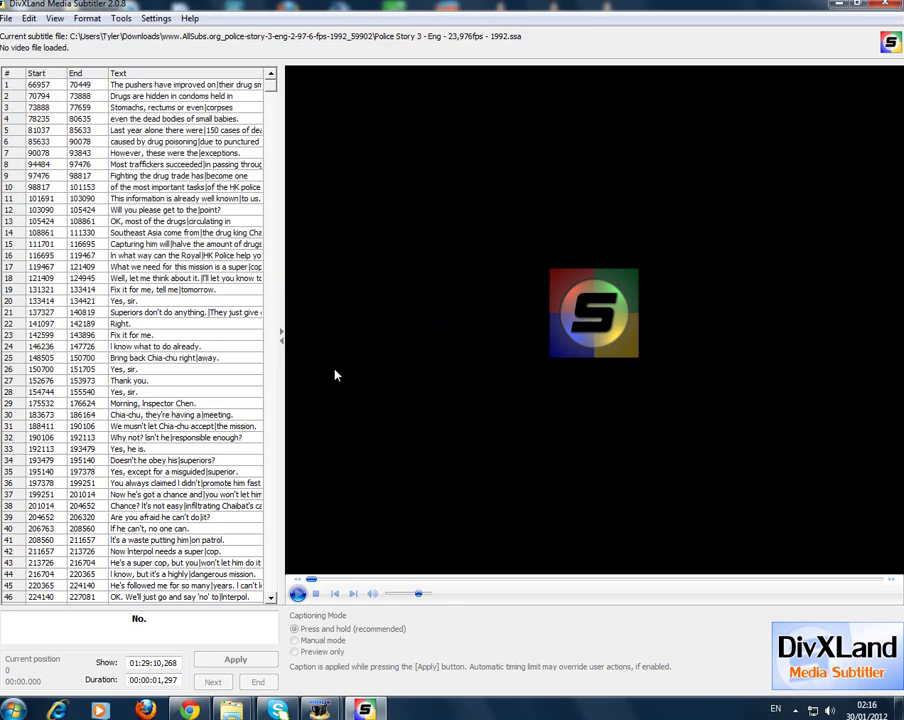
pyautogui.click(885, 4)
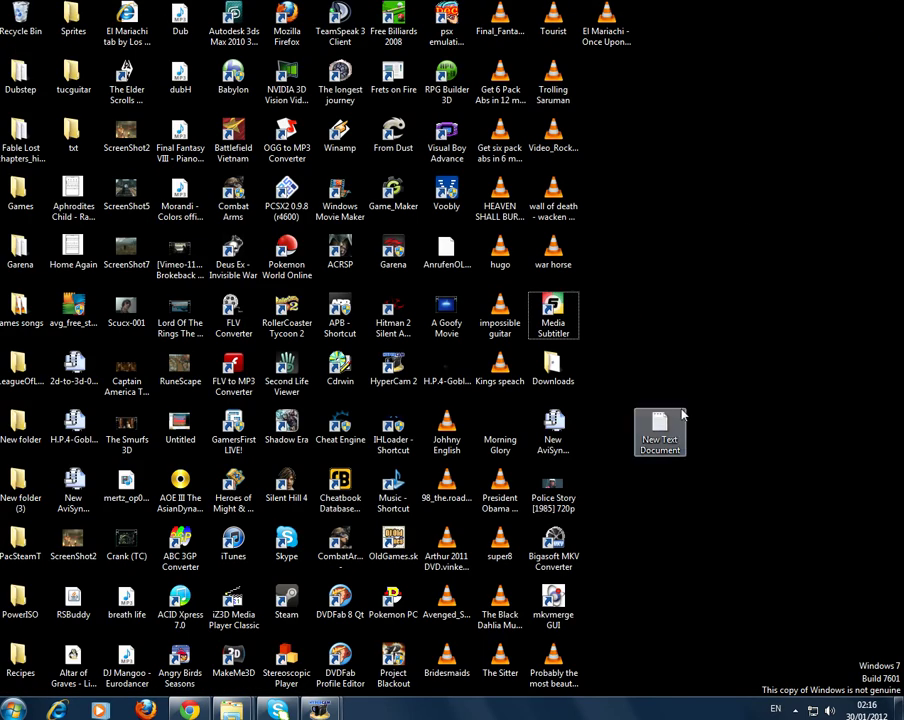
# Load google.com in a new browser tab and close the DivXLand tab.
pyautogui.click(190, 710)
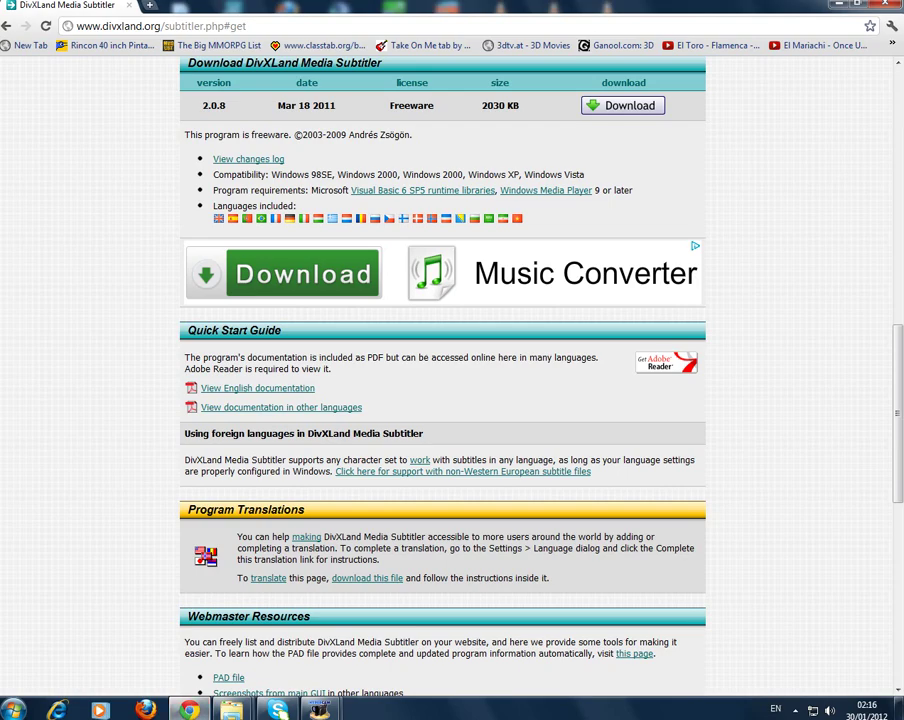
pyautogui.click(147, 7)
pyautogui.write('google.com')
pyautogui.press('Return')
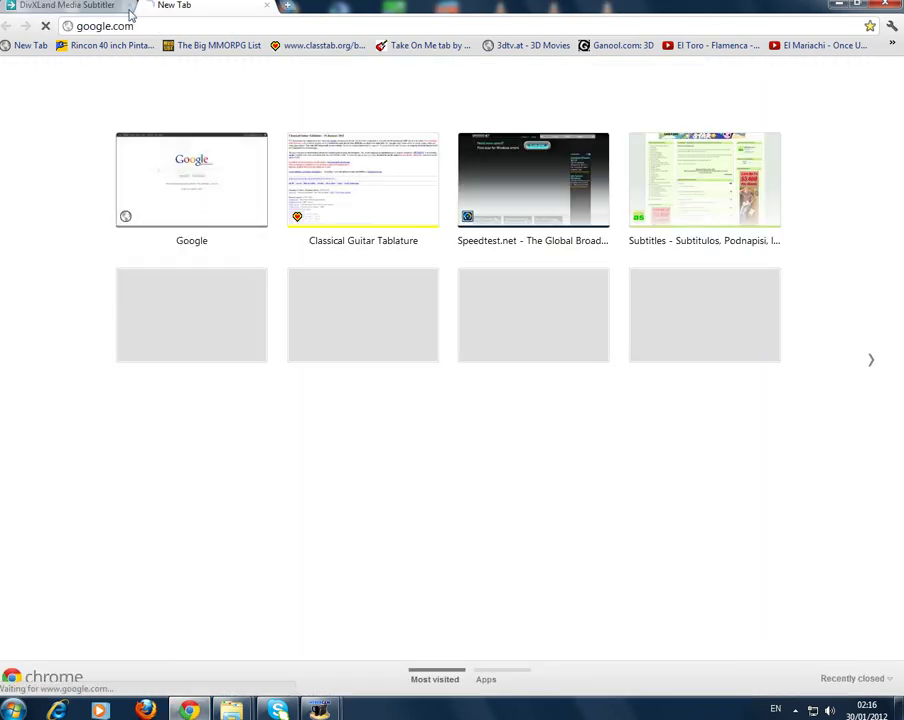
pyautogui.click(130, 6)
# Search Google for 'bigasoft mkv converter'.
pyautogui.click(253, 275)
pyautogui.write('b')
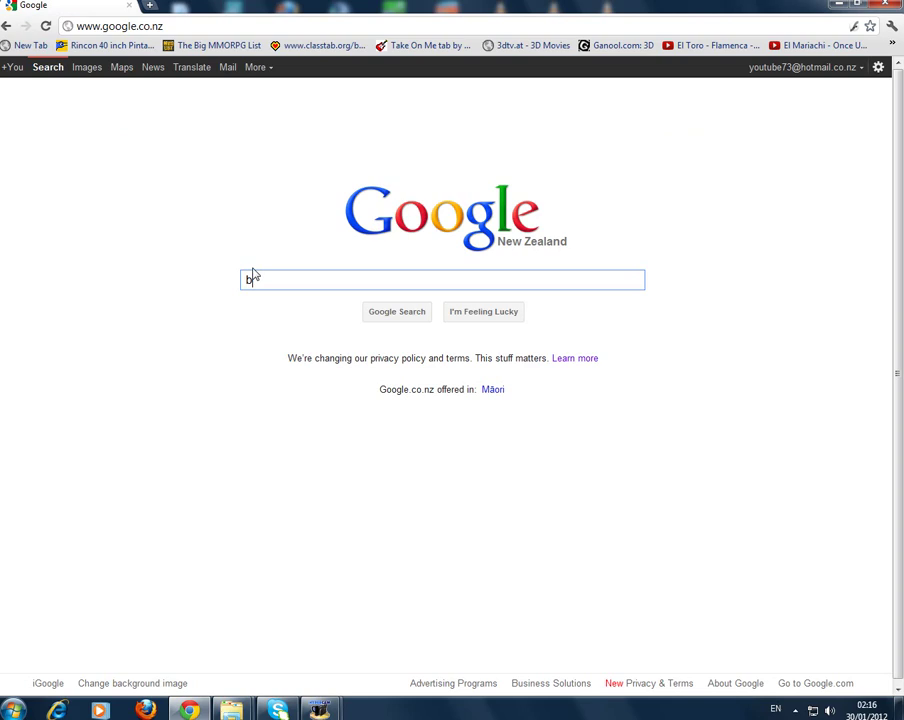
pyautogui.write('igas')
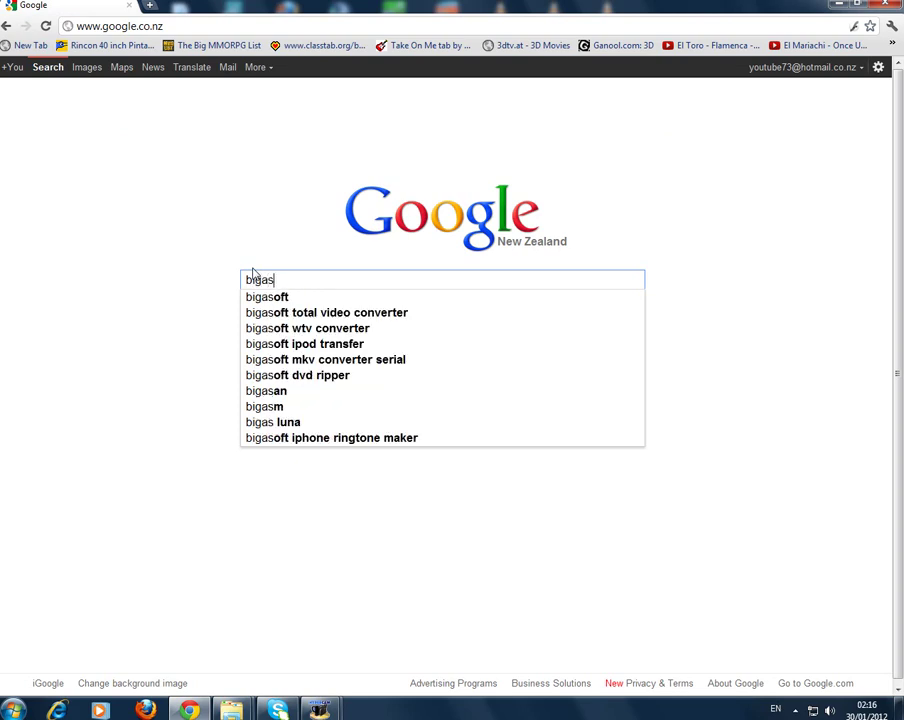
pyautogui.write('oft')
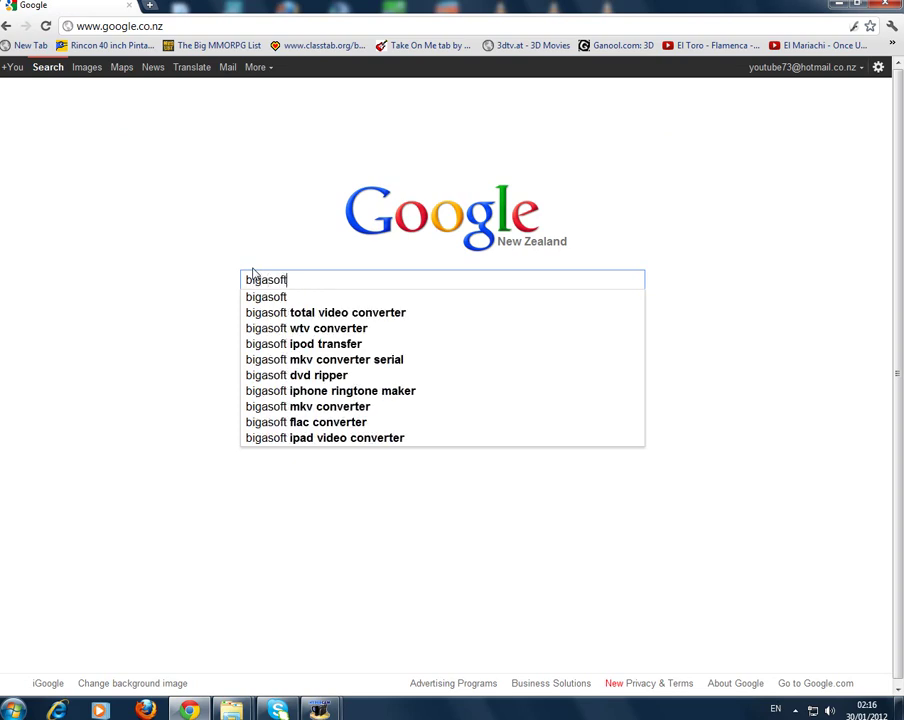
pyautogui.write(' mkv')
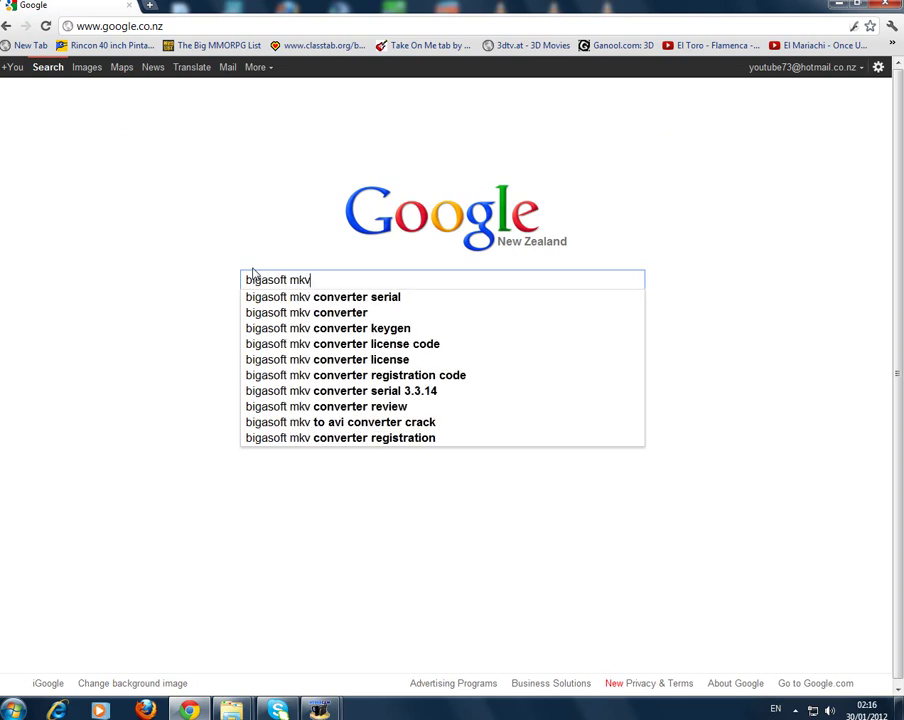
pyautogui.write(' conv')
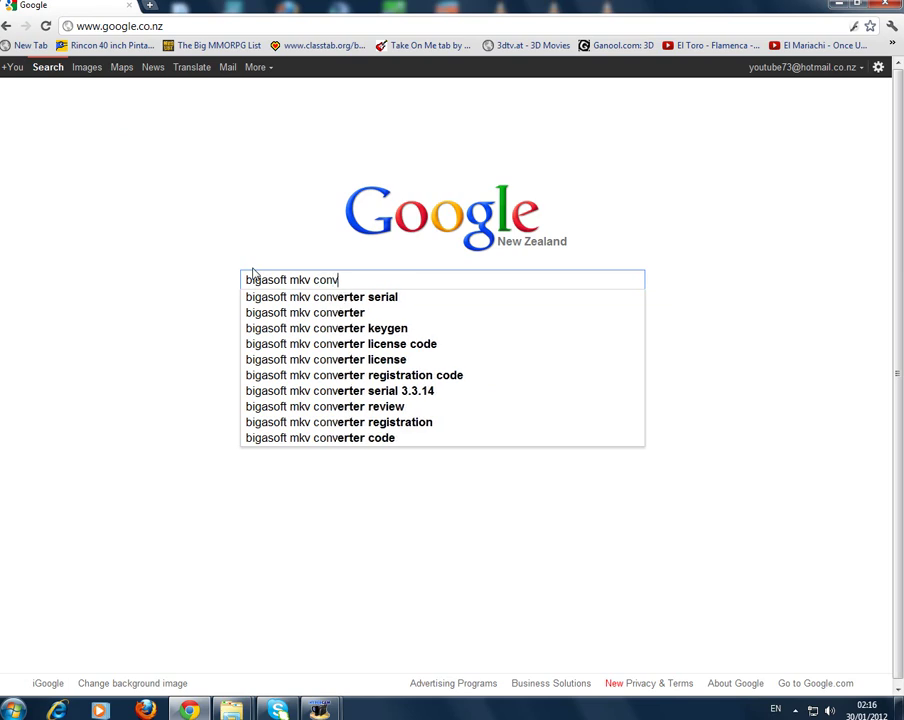
pyautogui.write('erter')
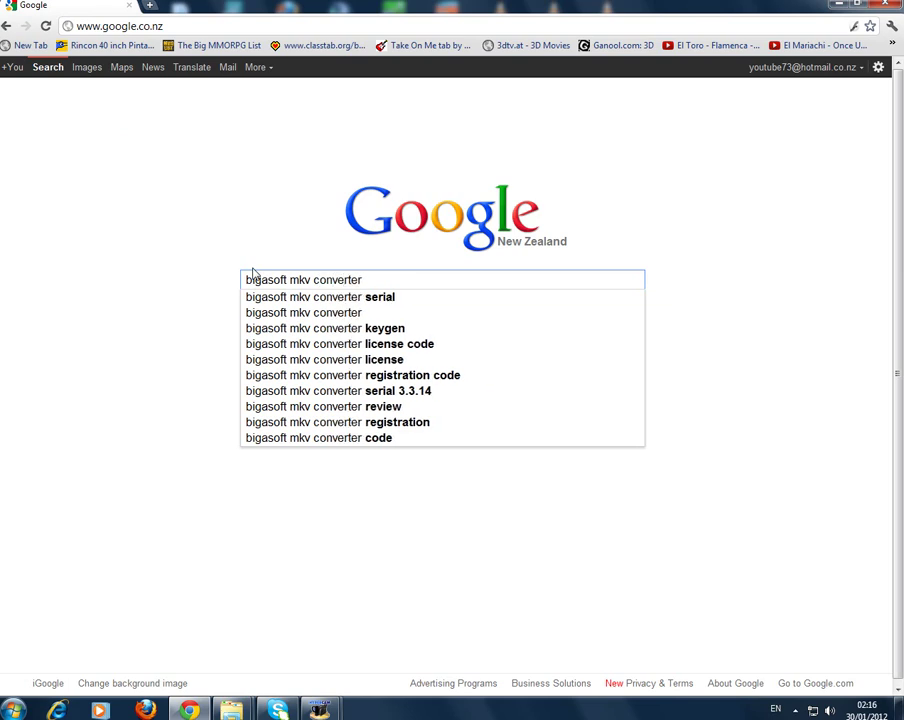
pyautogui.click(350, 312)
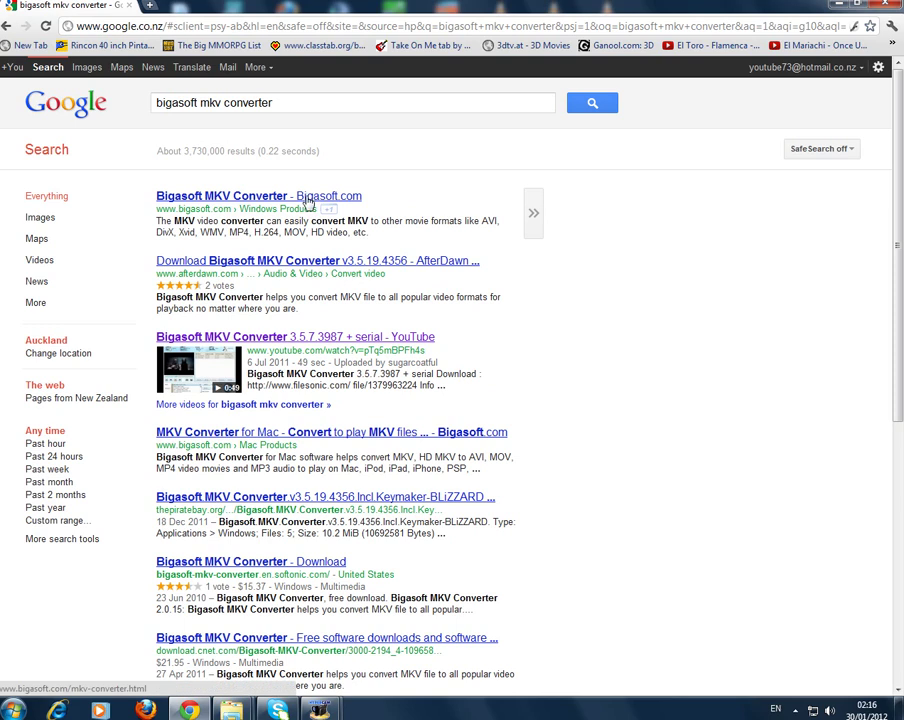
# Open the 'Bigasoft MKV Converter 3.5.7.3987' YouTube video, select its description's download link, and bring up an empty Notepad document.
pyautogui.click(298, 340)
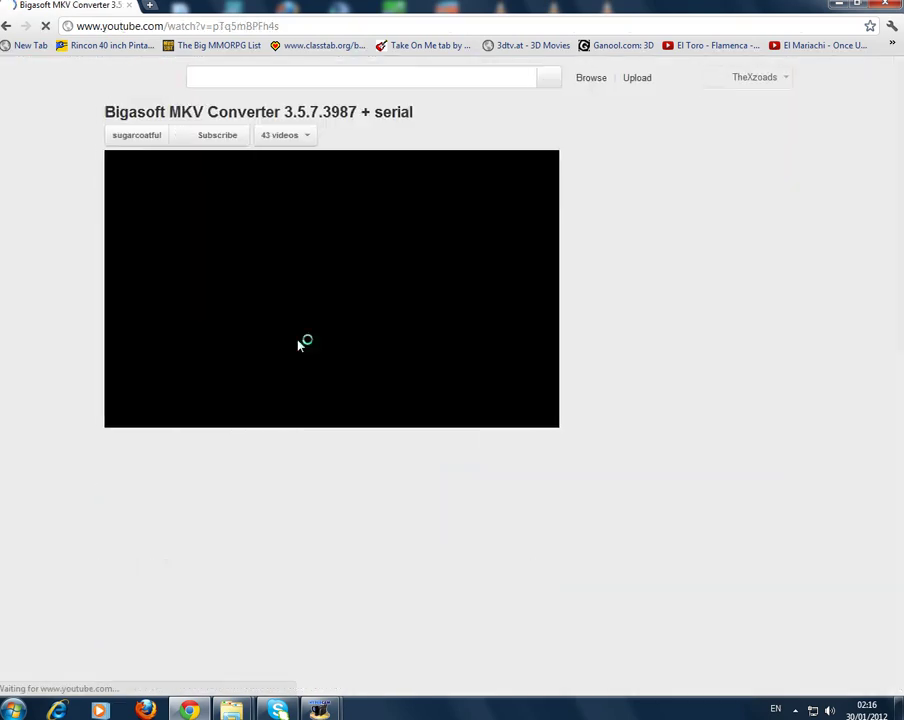
pyautogui.moveTo(294, 502); pyautogui.dragTo(197, 499)
pyautogui.moveTo(322, 710)
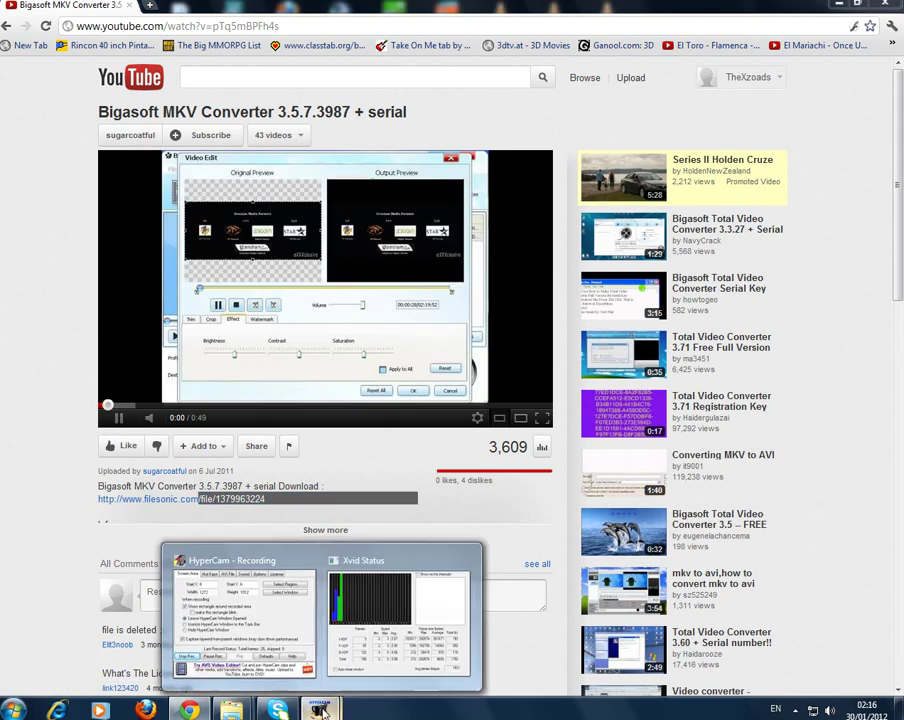
pyautogui.click(240, 610)
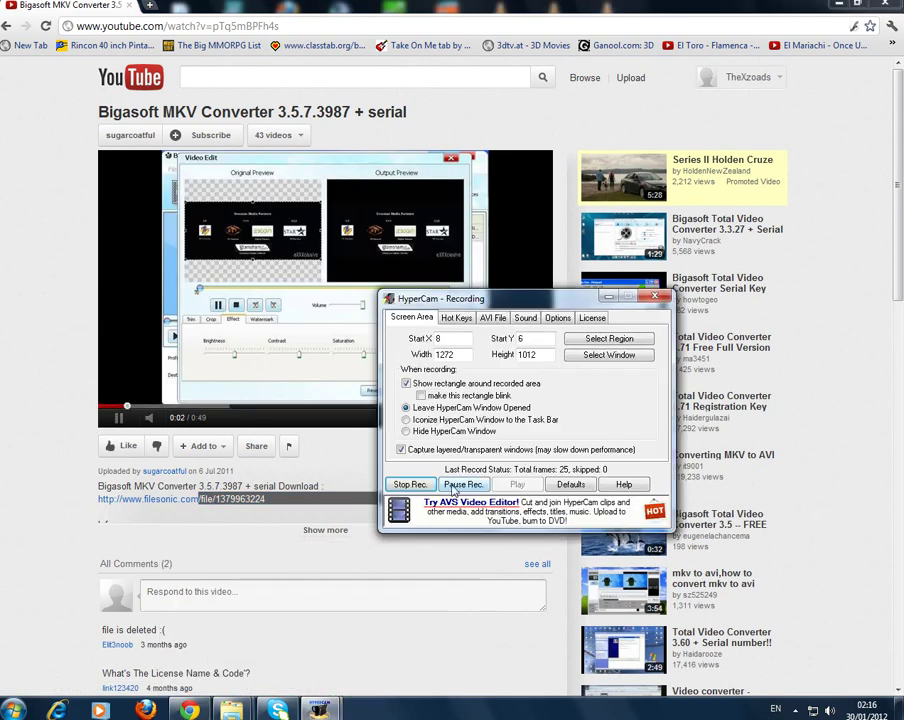
pyautogui.click(455, 488)
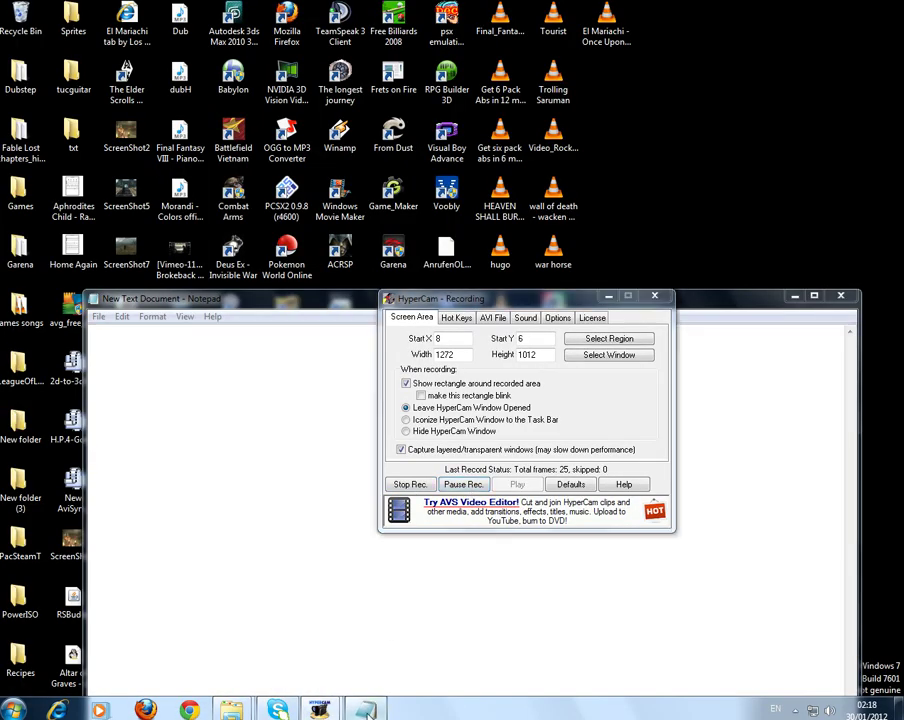
# Paste the MediaFire download link into New Text Document, save it, and close Notepad.
pyautogui.click(265, 500)
pyautogui.write('http://www.mediafire.com/?t5ok1l1il7xzd5r')
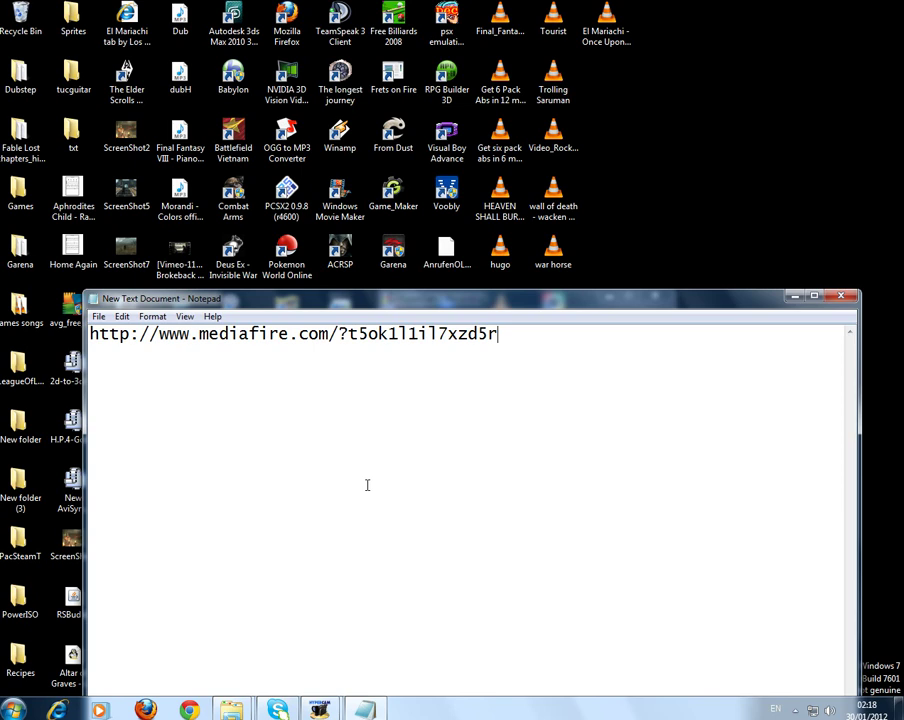
pyautogui.moveTo(555, 387); pyautogui.dragTo(547, 357)
pyautogui.click(98, 316)
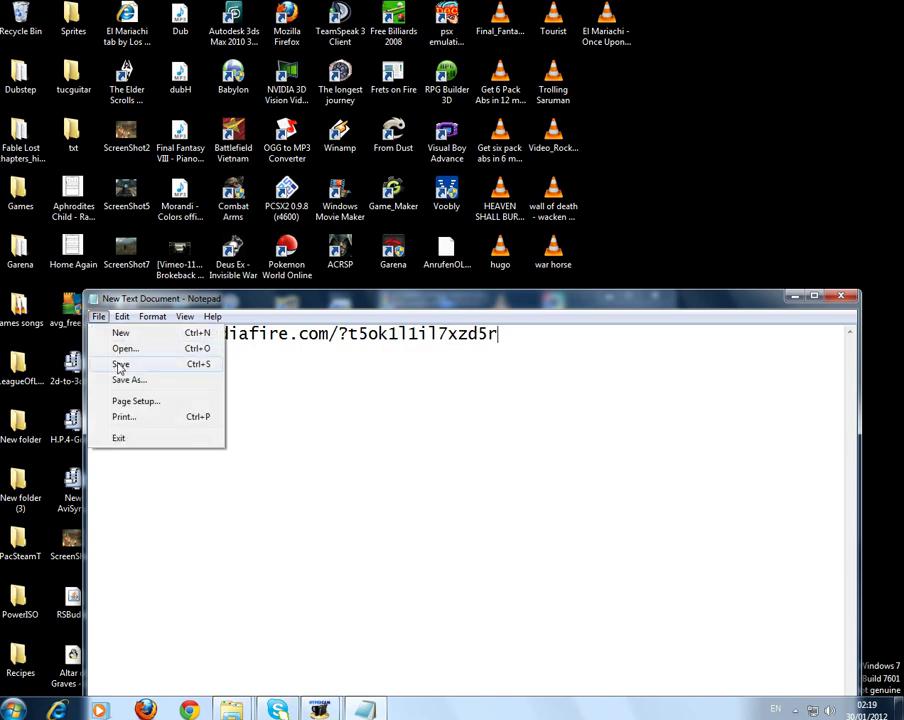
pyautogui.click(120, 365)
pyautogui.click(841, 296)
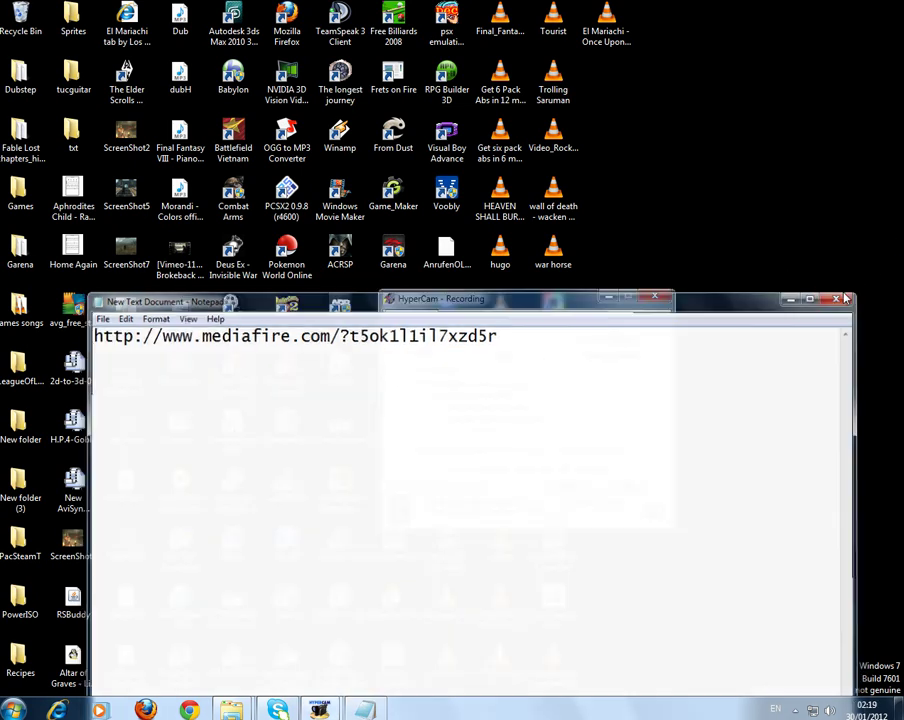
# Launch Bigasoft MKV Converter and add the Police Story 3 Super Cop 720p video file.
pyautogui.click(607, 297)
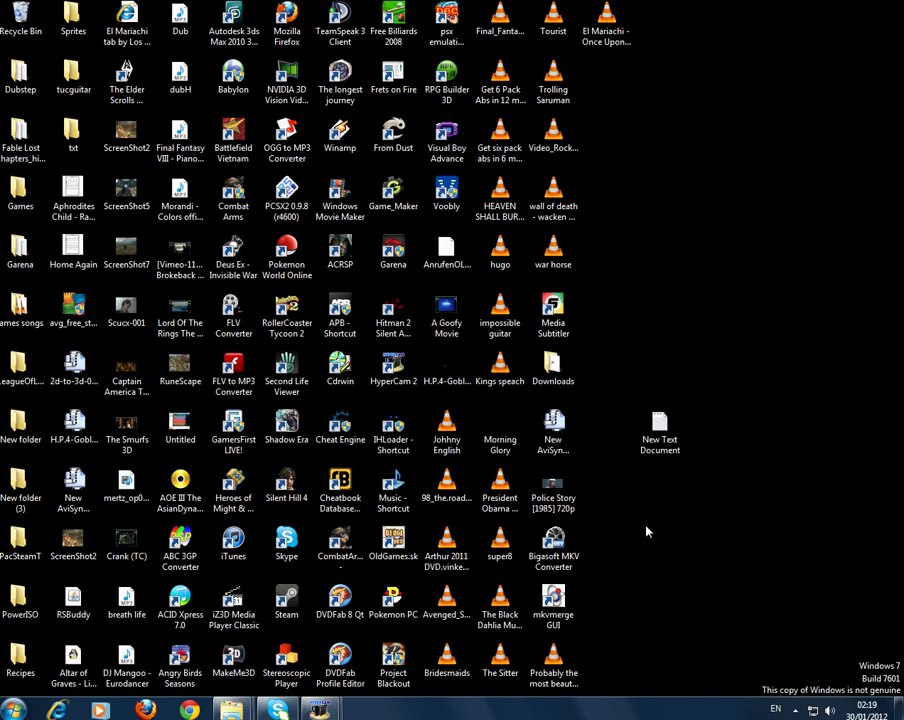
pyautogui.doubleClick(565, 557)
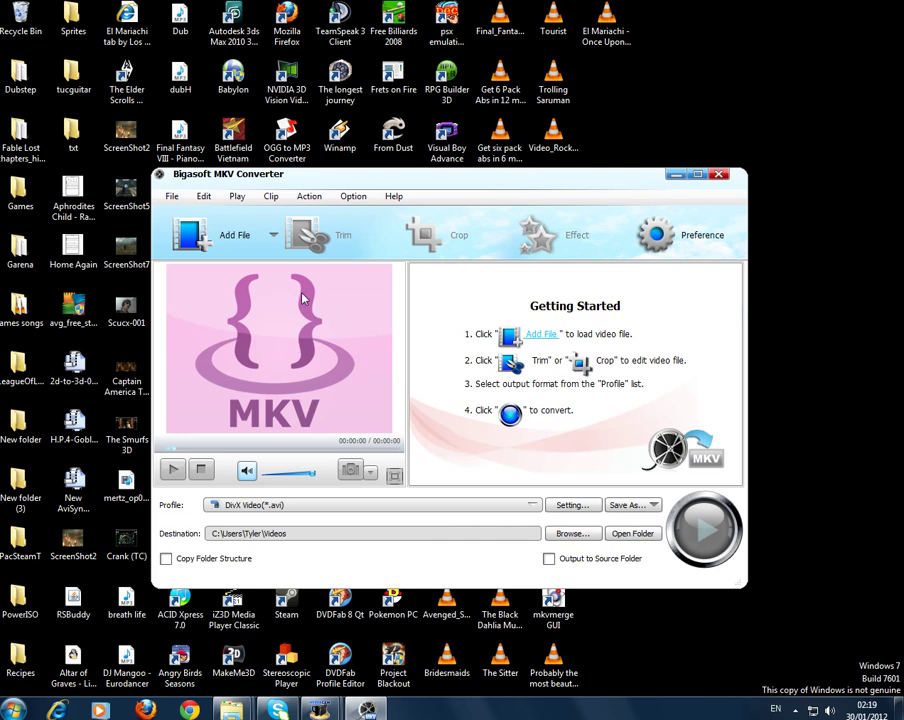
pyautogui.click(234, 236)
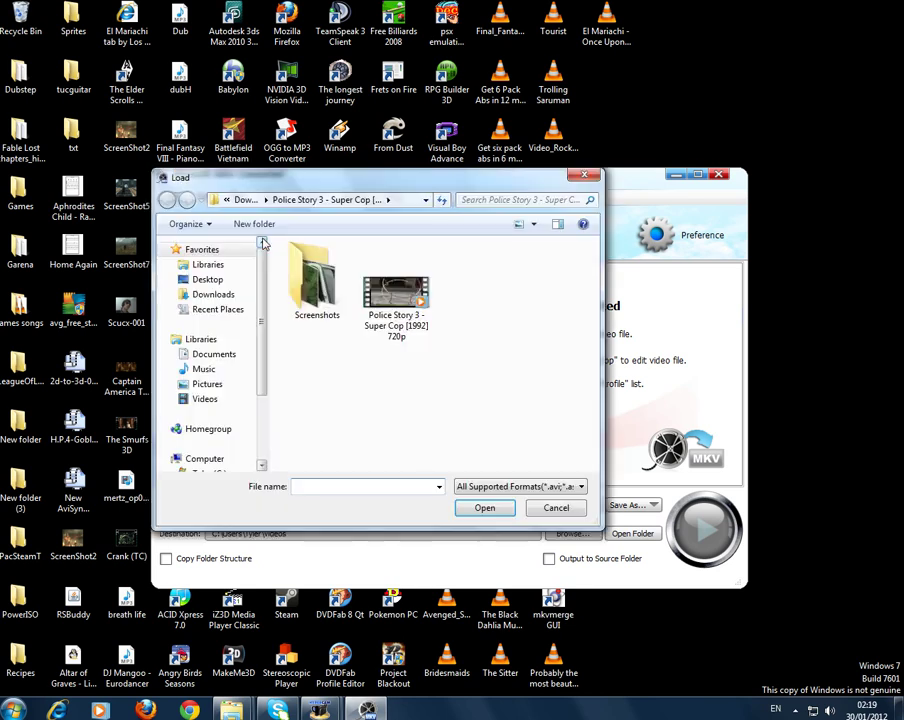
pyautogui.doubleClick(399, 292)
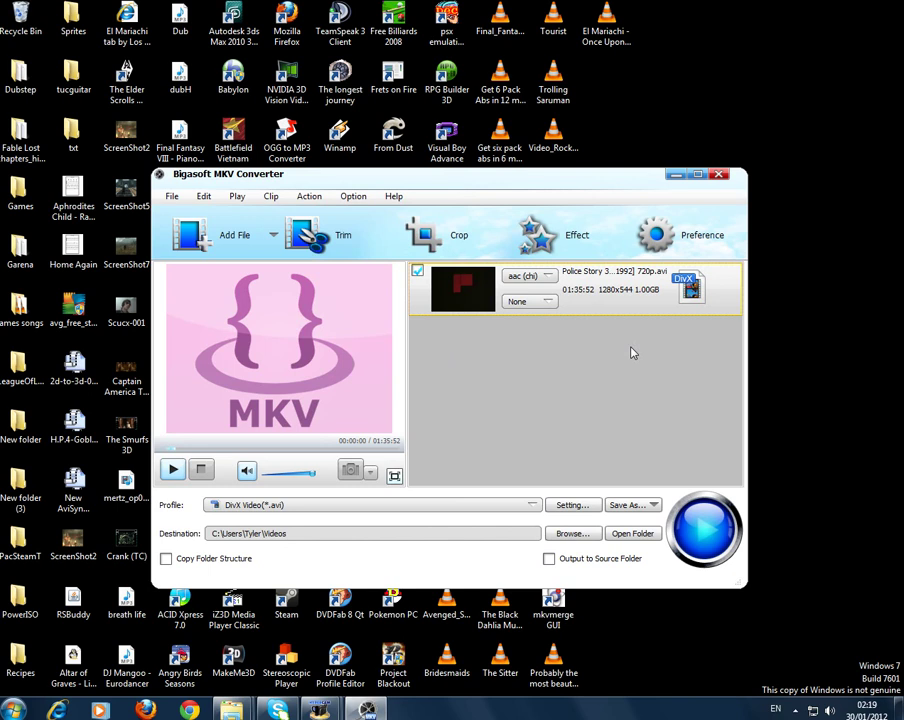
pyautogui.click(532, 302)
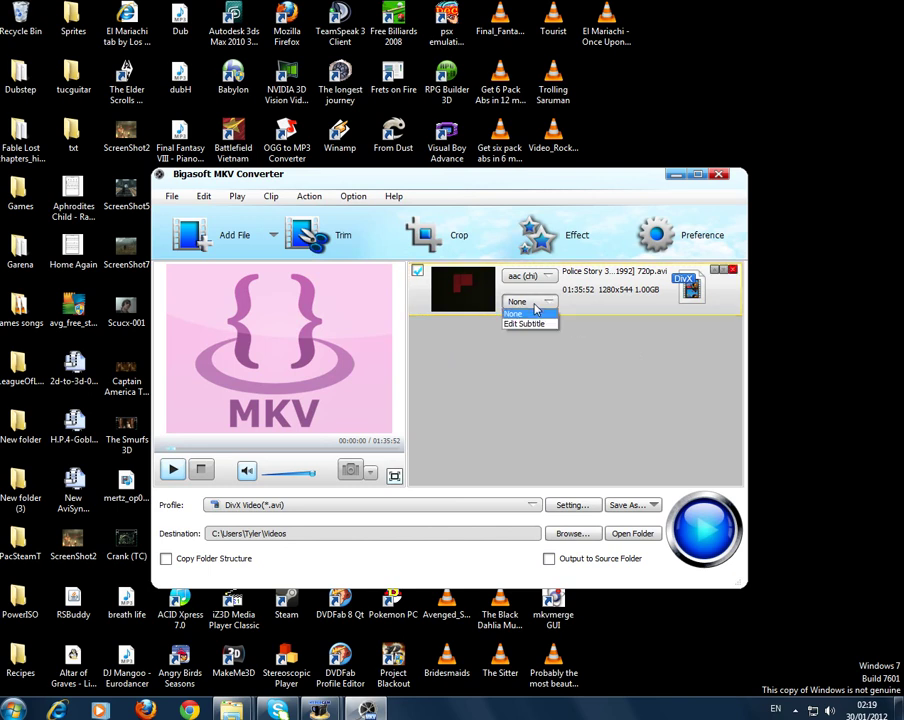
pyautogui.click(530, 322)
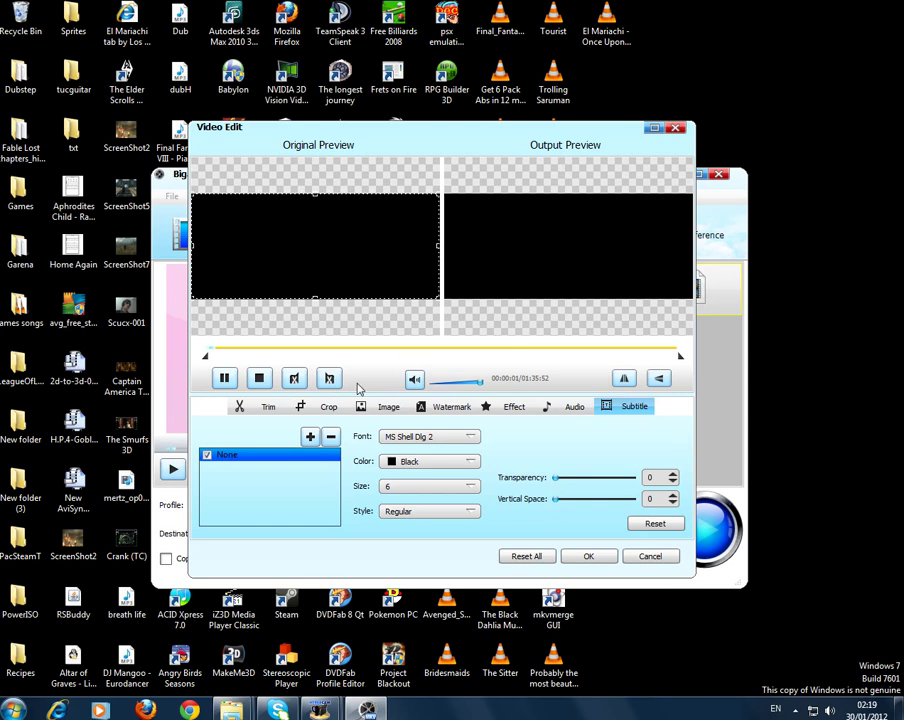
pyautogui.click(259, 378)
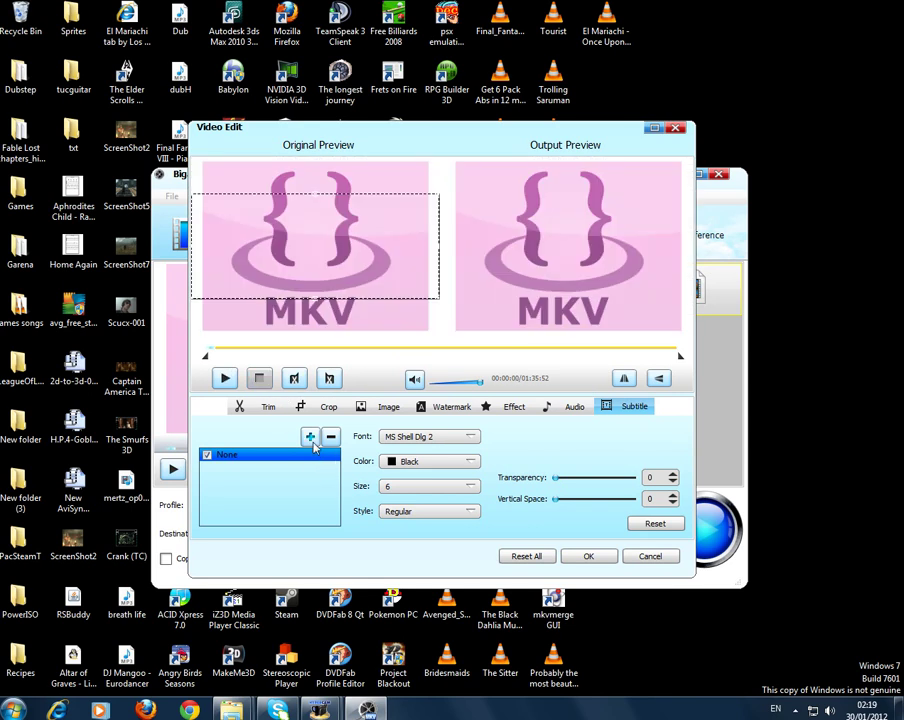
pyautogui.click(310, 438)
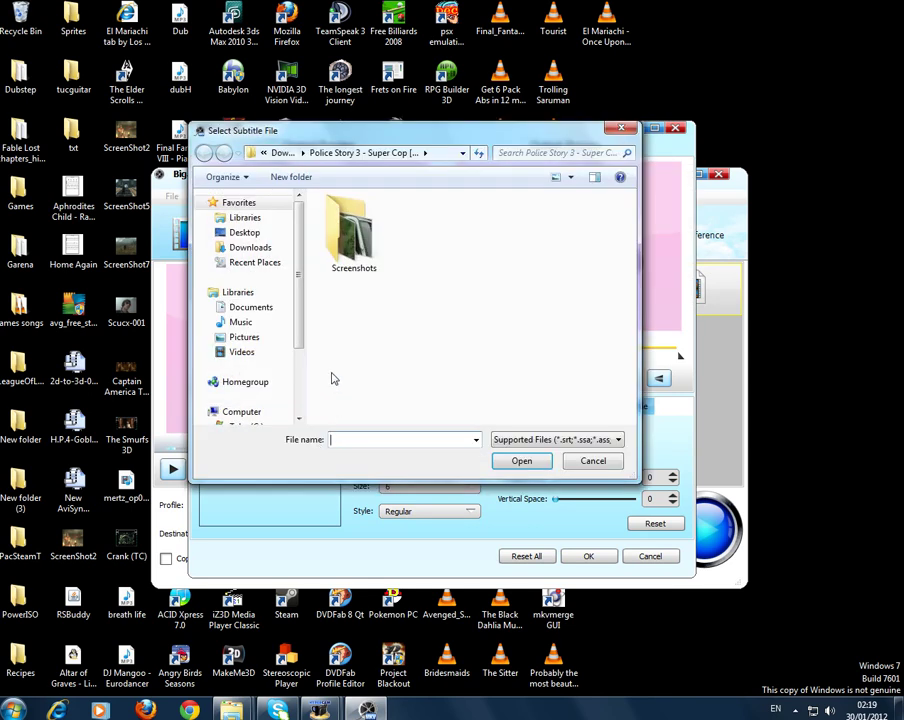
pyautogui.click(264, 256)
pyautogui.moveTo(631, 332); pyautogui.dragTo(632, 394)
pyautogui.doubleClick(585, 305)
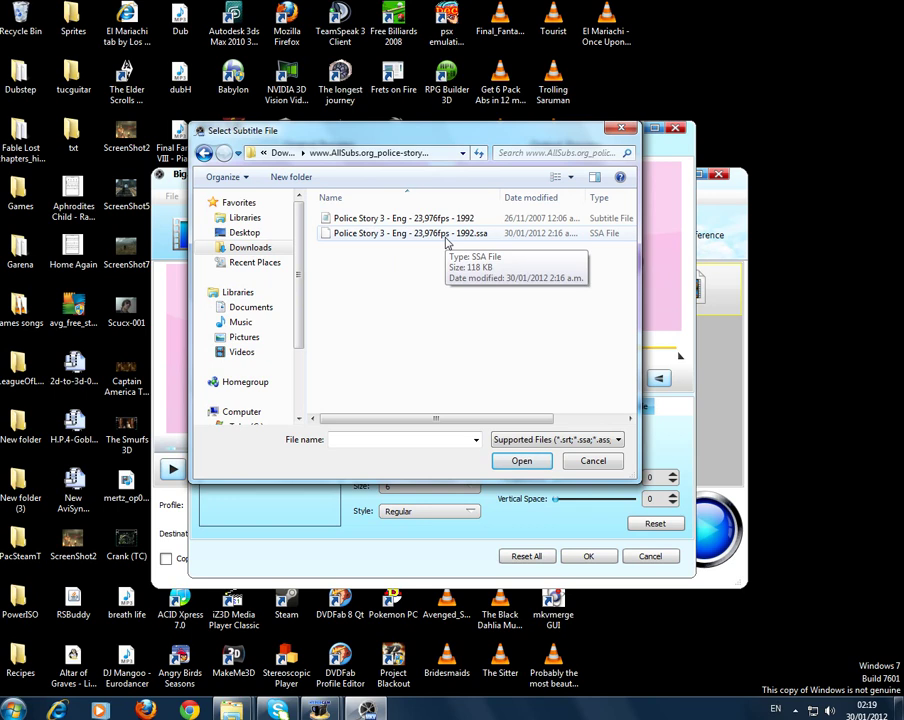
pyautogui.doubleClick(446, 243)
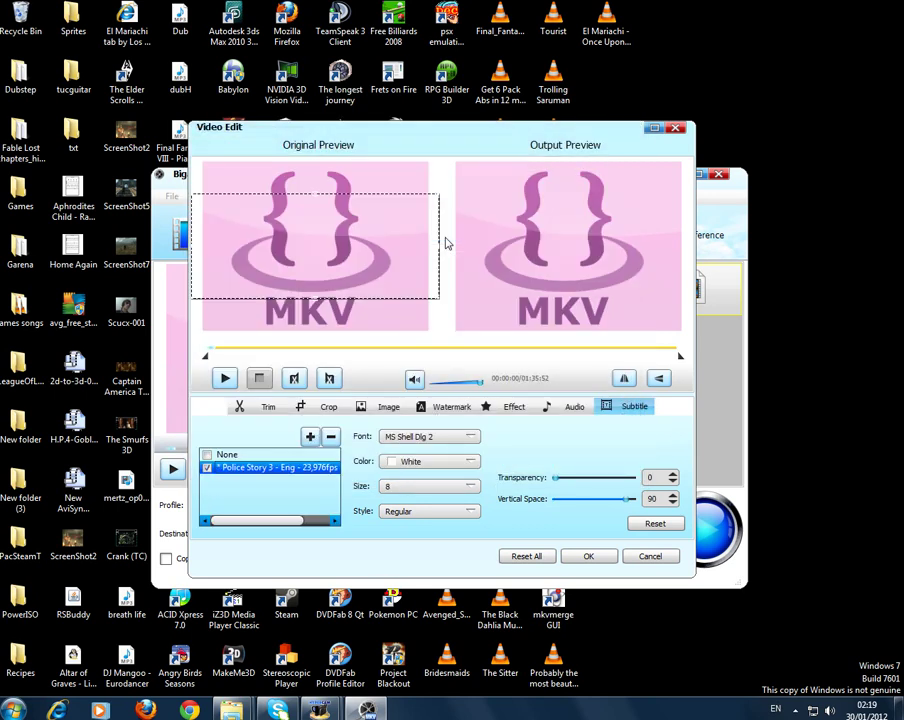
# Make the subtitles yellow and check them in a full-screen preview.
pyautogui.click(468, 461)
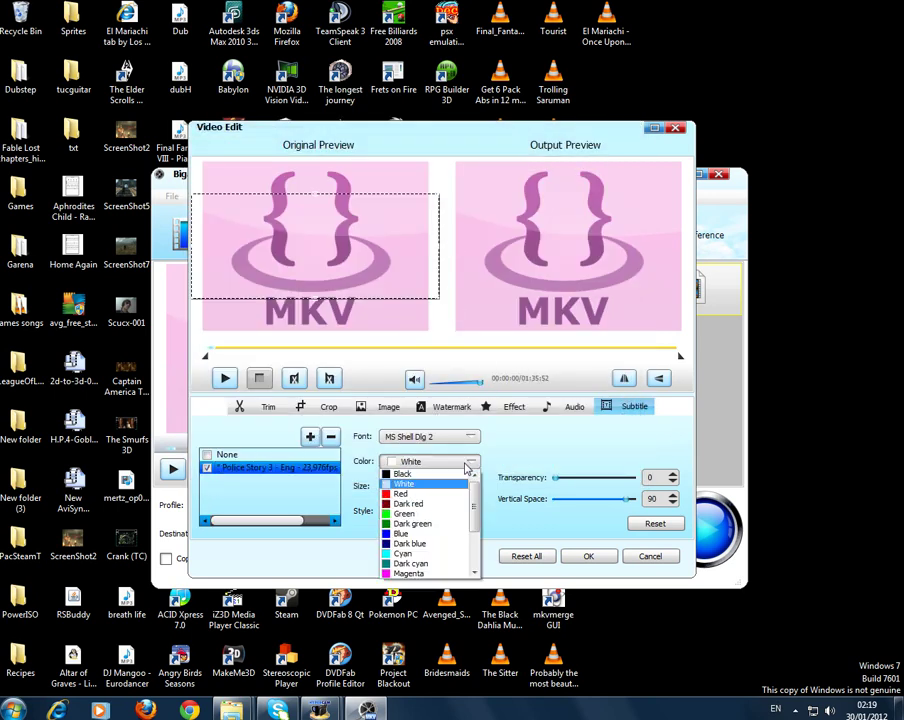
pyautogui.scroll(-3, 472, 514)
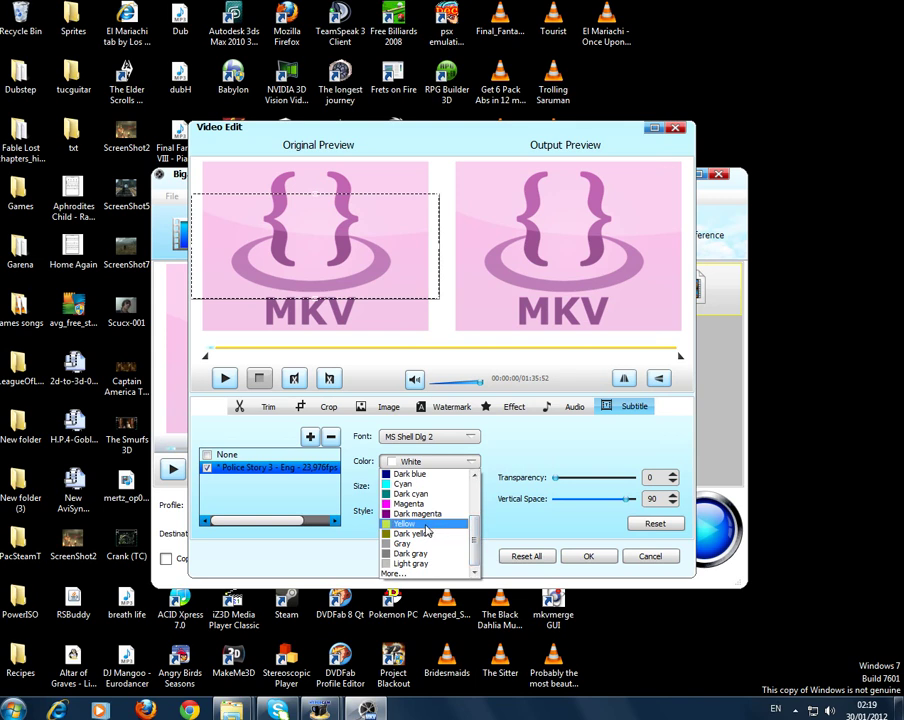
pyautogui.click(424, 523)
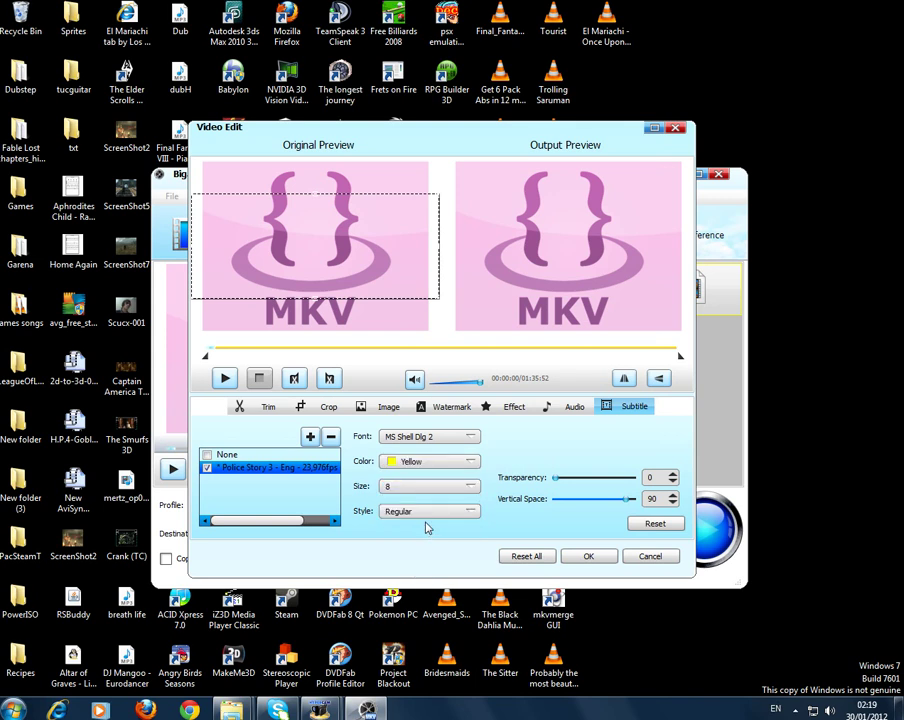
pyautogui.click(225, 379)
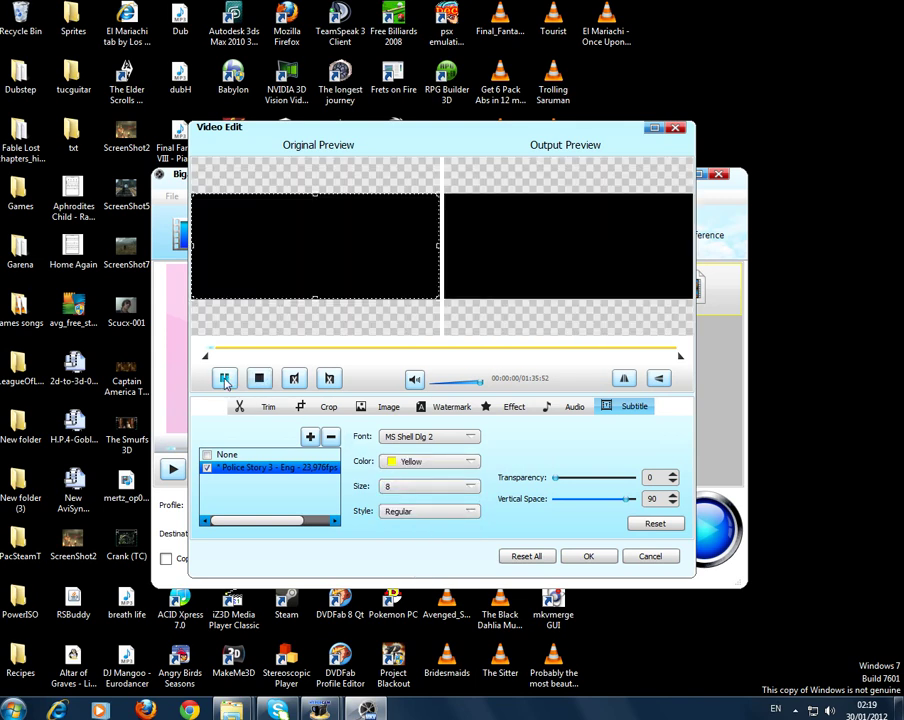
pyautogui.click(652, 128)
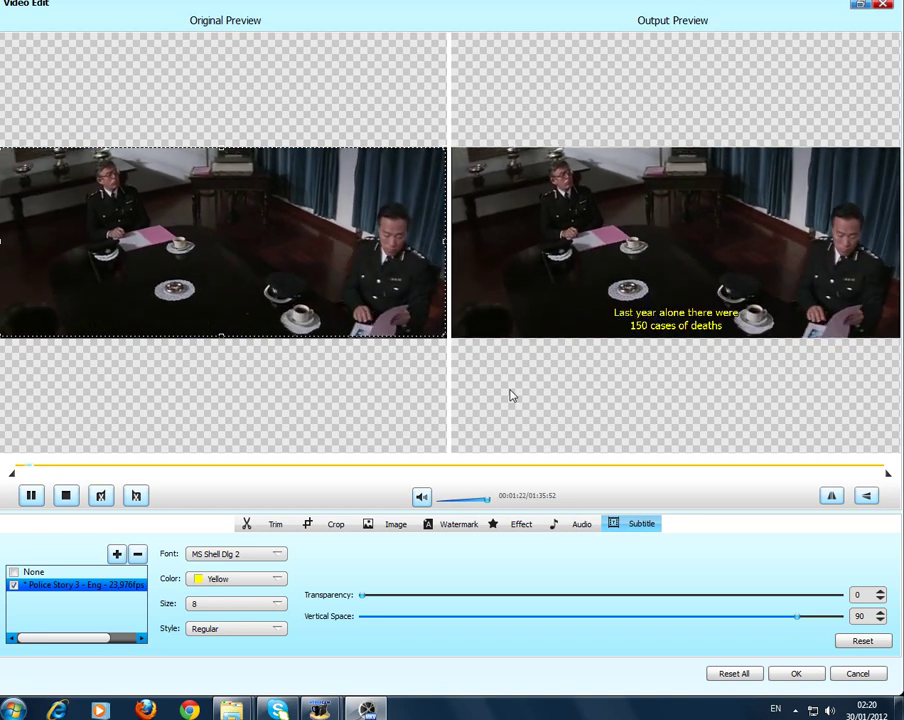
pyautogui.click(67, 497)
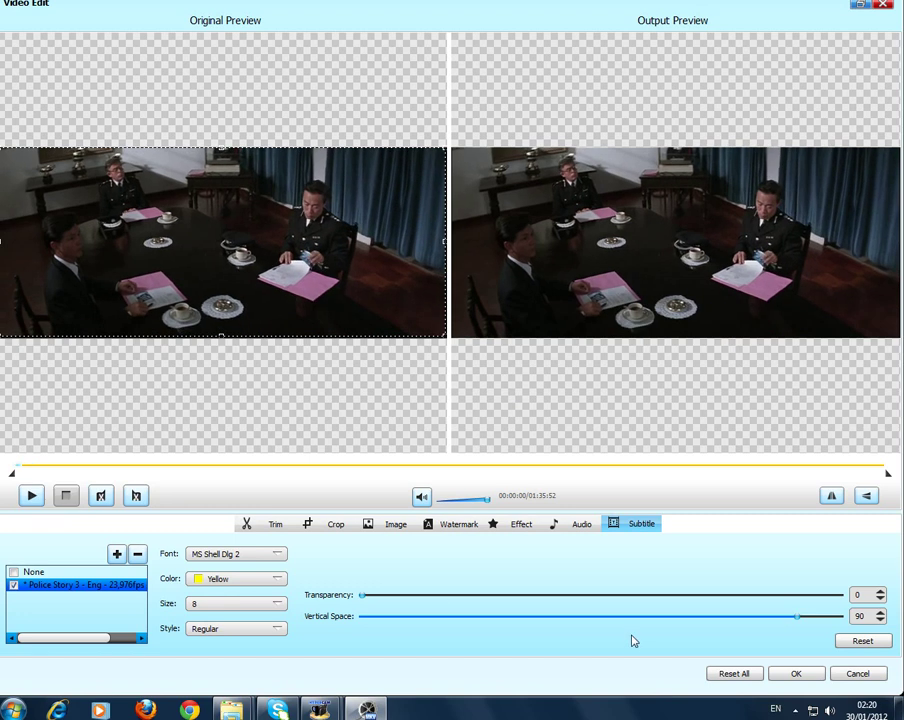
# Apply the subtitle settings, then choose DivX Video (*.avi) from the output Profile list.
pyautogui.click(800, 673)
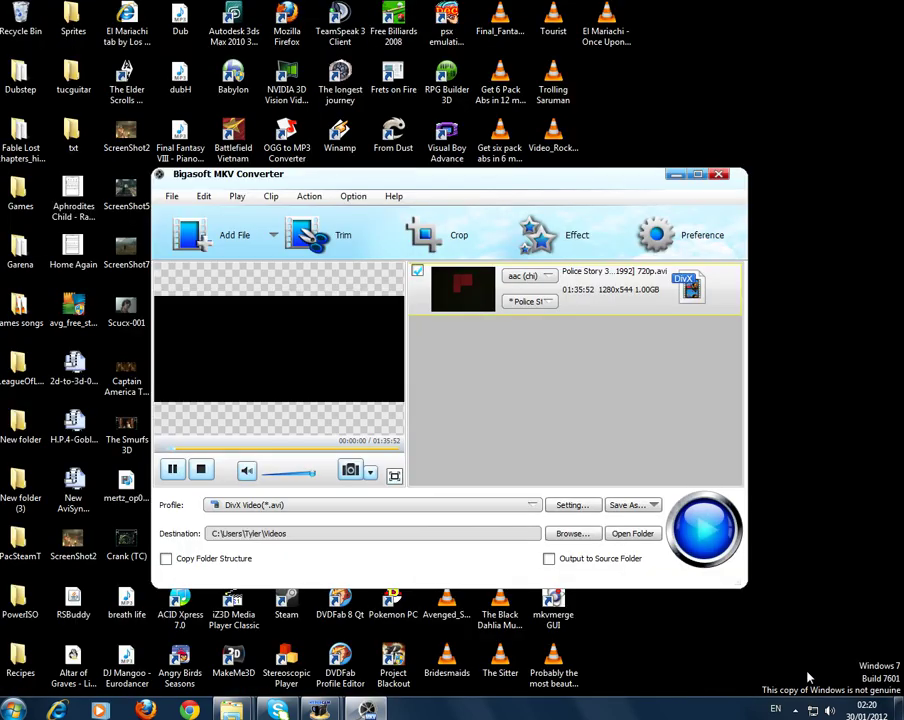
pyautogui.click(531, 505)
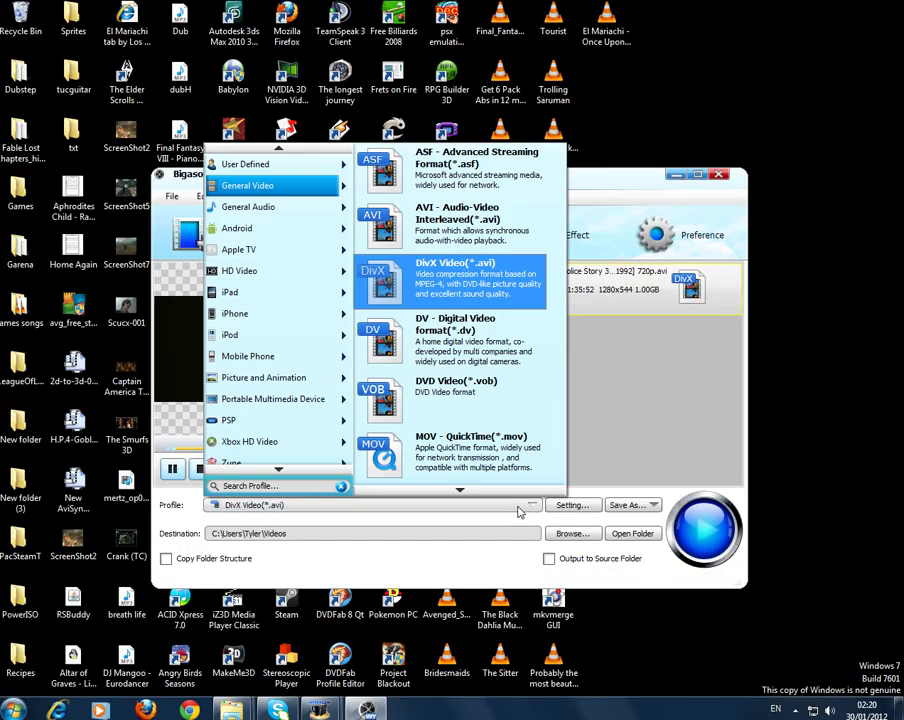
pyautogui.click(586, 449)
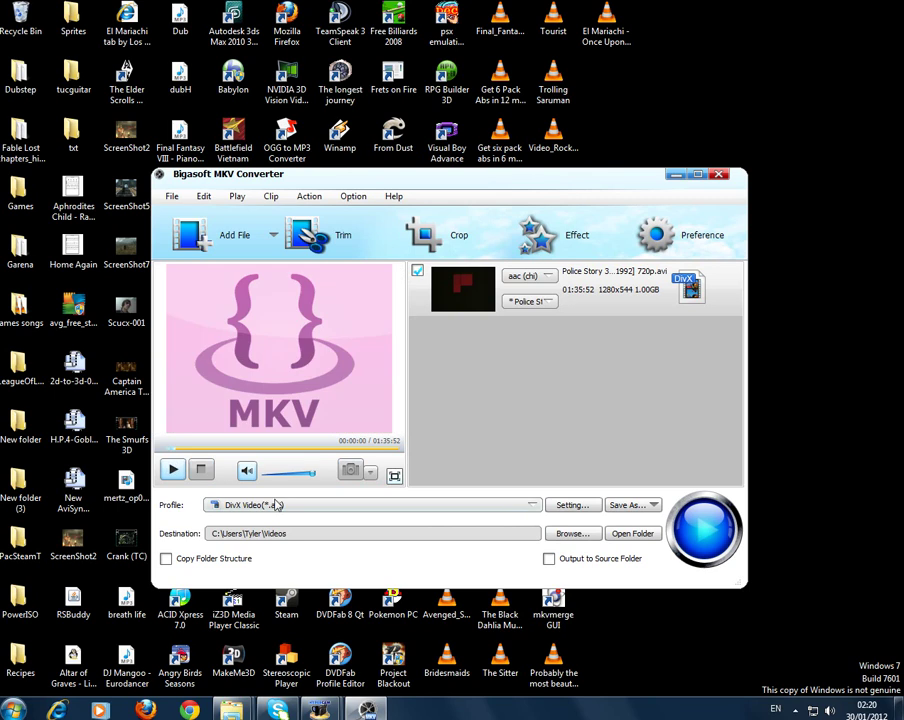
pyautogui.click(281, 505)
pyautogui.click(232, 450)
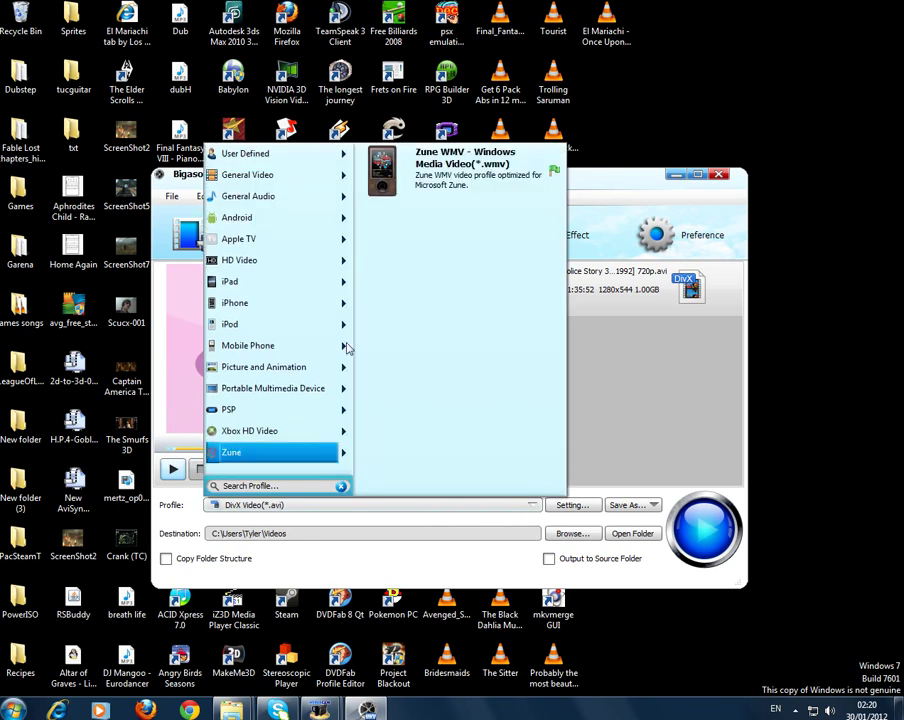
pyautogui.click(305, 259)
pyautogui.moveTo(314, 175)
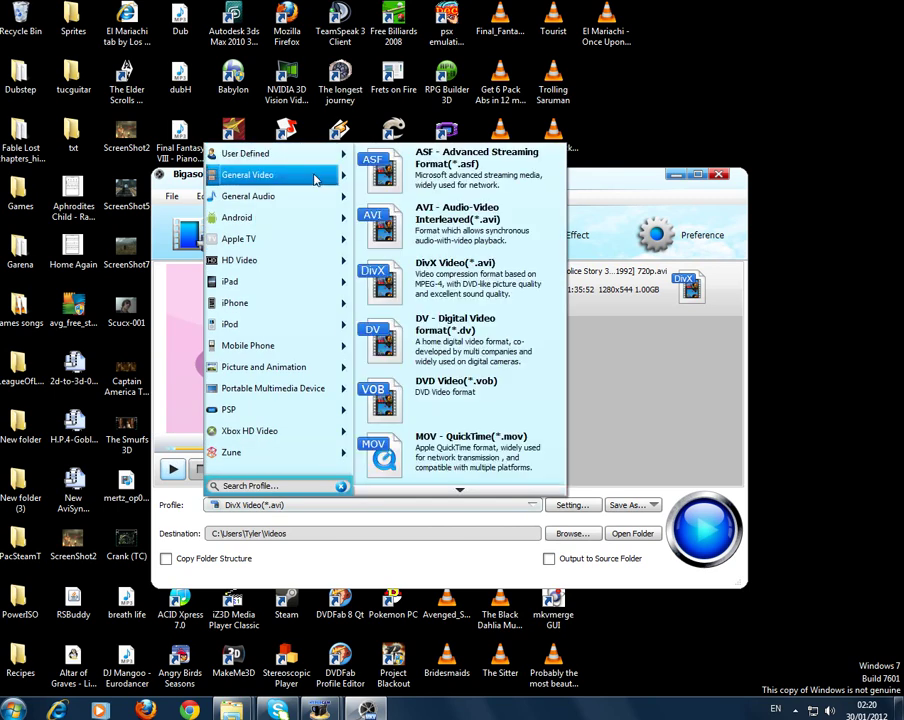
pyautogui.click(498, 293)
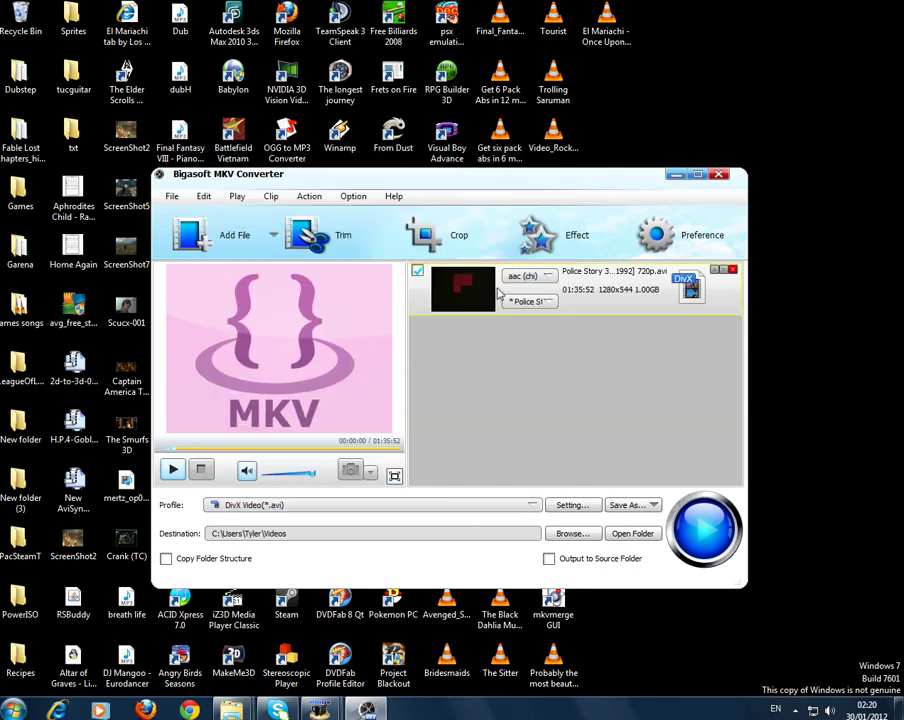
# Close the converter, open New Text Document, and overwrite the link with test text.
pyautogui.click(720, 177)
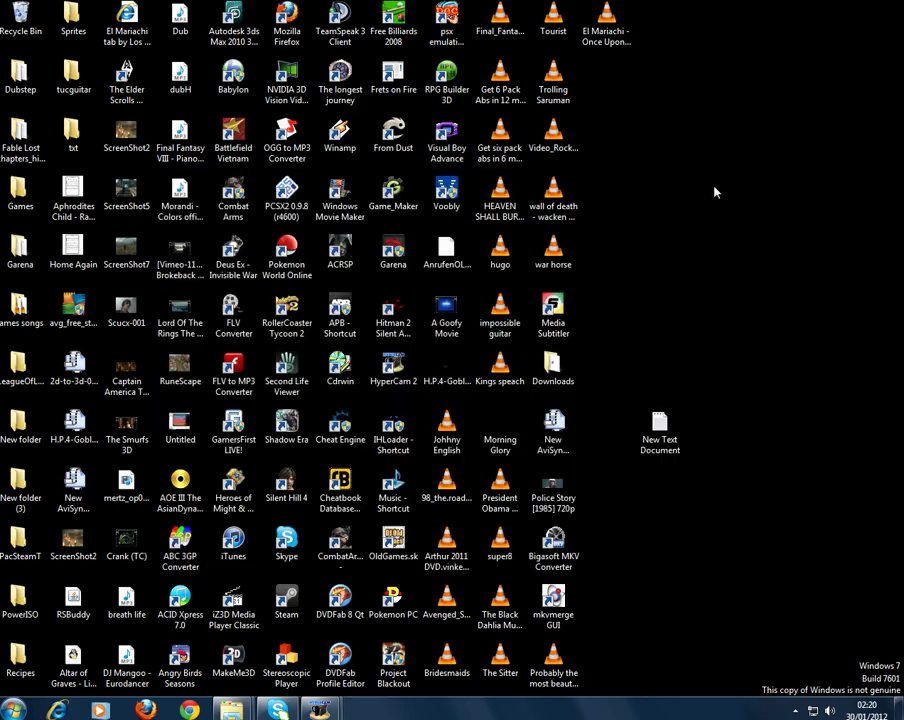
pyautogui.doubleClick(647, 445)
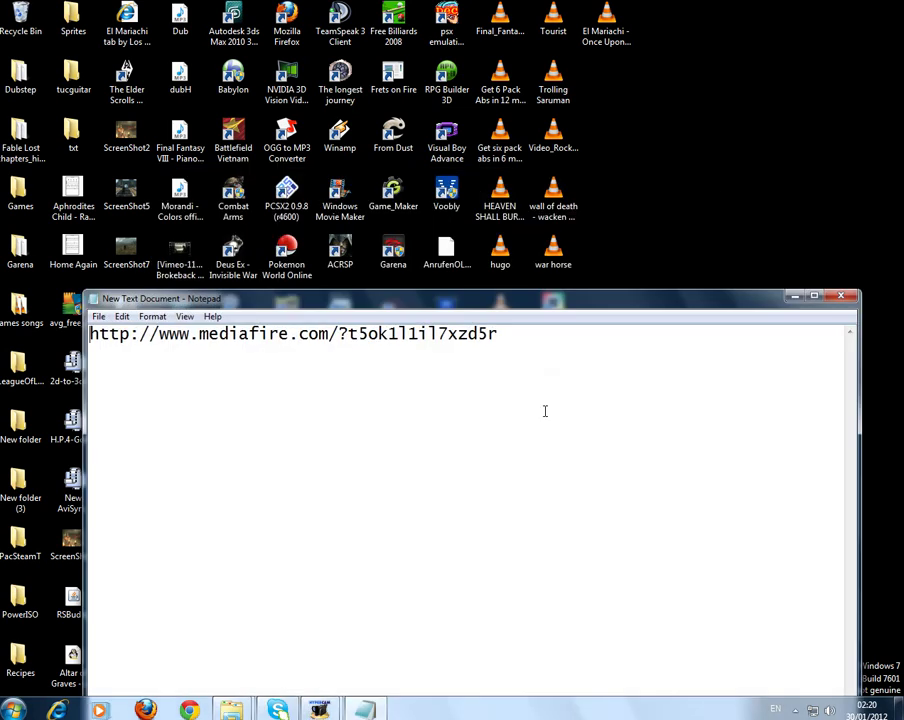
pyautogui.moveTo(500, 334); pyautogui.dragTo(73, 357)
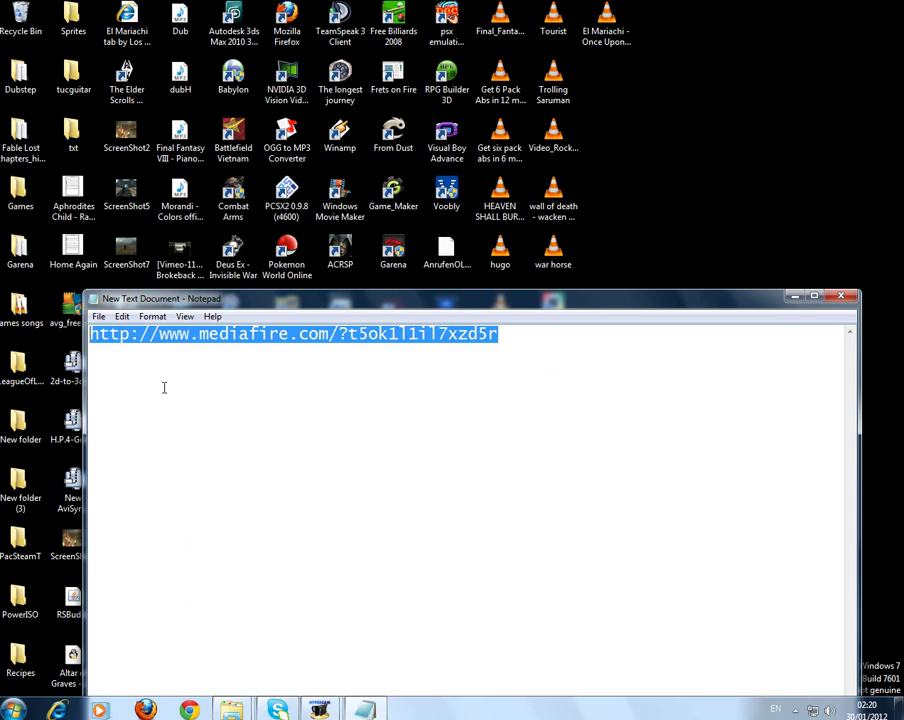
pyautogui.write('XZOADS')
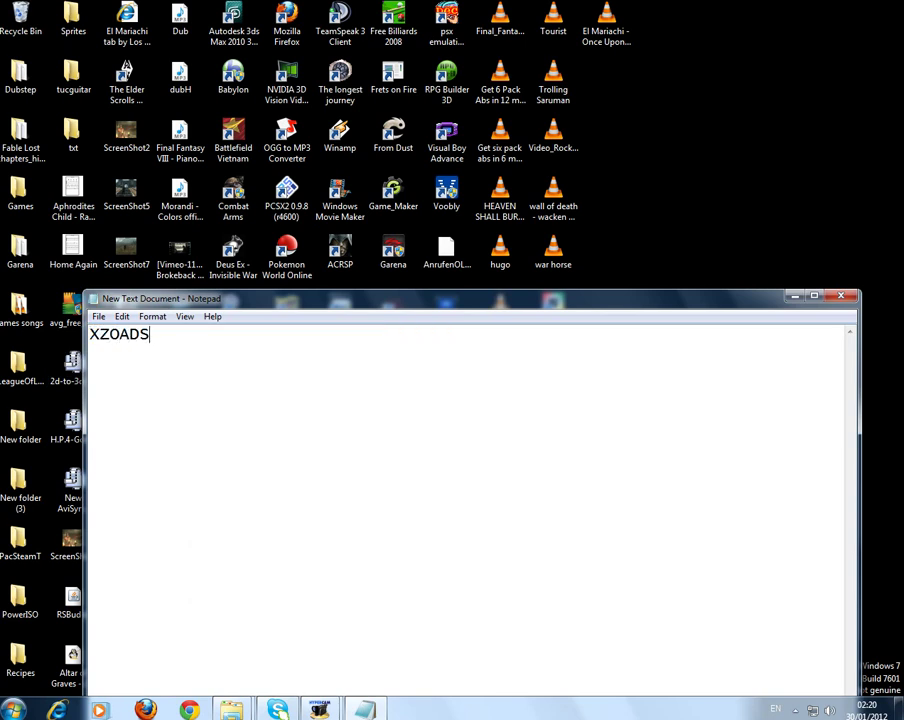
pyautogui.write('    hahahahahahahahahaha')
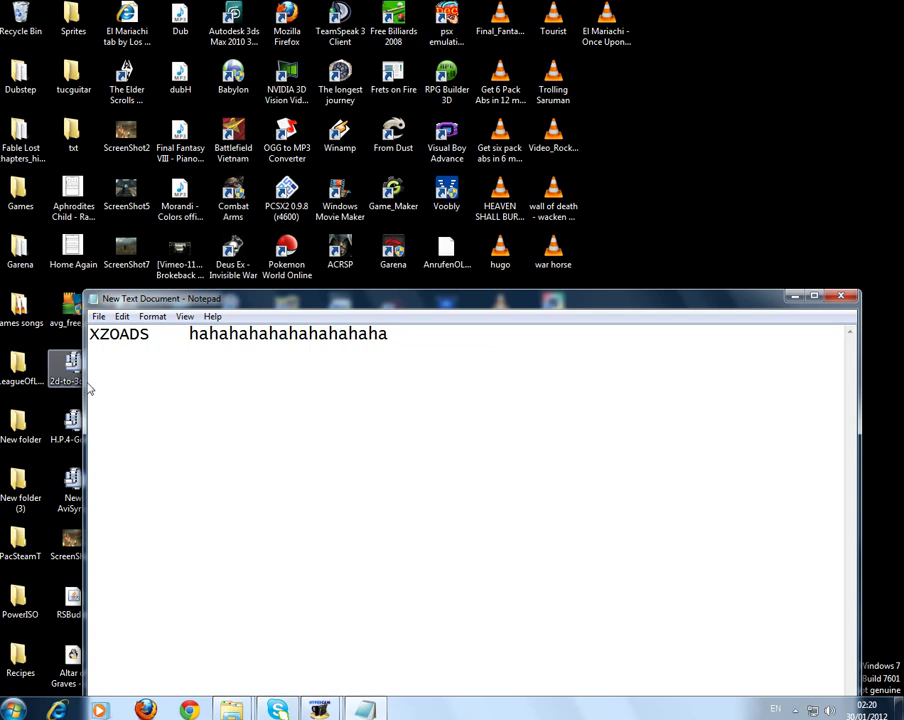
pyautogui.press('BackSpace')
pyautogui.press('BackSpace')
pyautogui.press('BackSpace')
pyautogui.press('BackSpace')
pyautogui.press('BackSpace')
pyautogui.press('BackSpace')
pyautogui.press('BackSpace')
pyautogui.press('BackSpace')
pyautogui.press('BackSpace')
pyautogui.press('BackSpace')
pyautogui.press('BackSpace')
pyautogui.press('BackSpace')
pyautogui.press('BackSpace')
pyautogui.press('BackSpace')
pyautogui.press('BackSpace')
pyautogui.press('BackSpace')
pyautogui.press('BackSpace')
pyautogui.press('BackSpace')
pyautogui.press('BackSpace')
pyautogui.press('BackSpace')
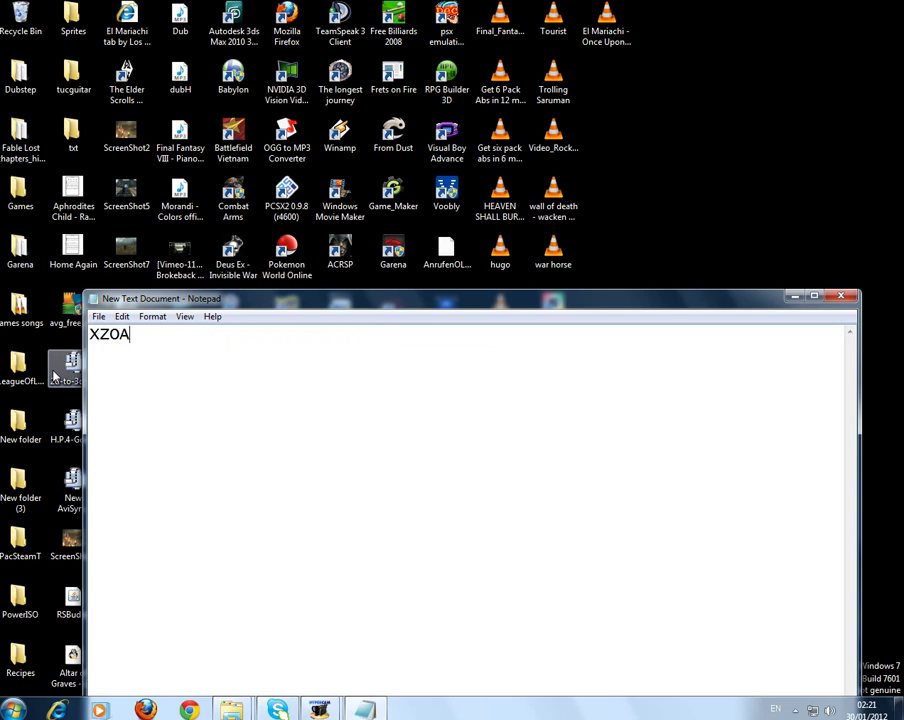
# Close Notepad without saving and bring up the HyperCam recording window.
pyautogui.hotkey('alt', 'F4')
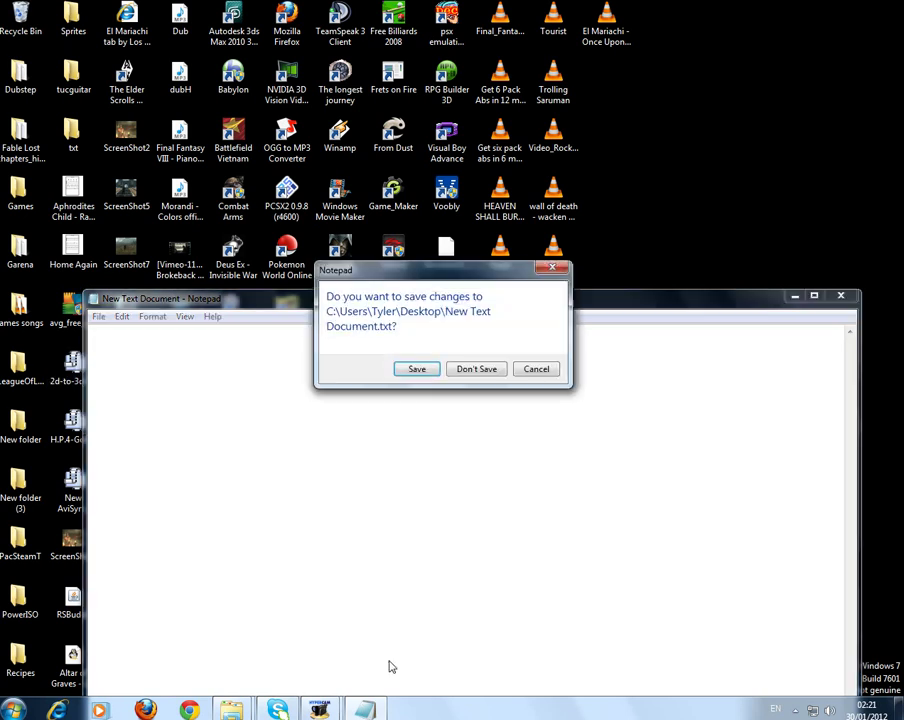
pyautogui.click(470, 369)
pyautogui.moveTo(320, 708)
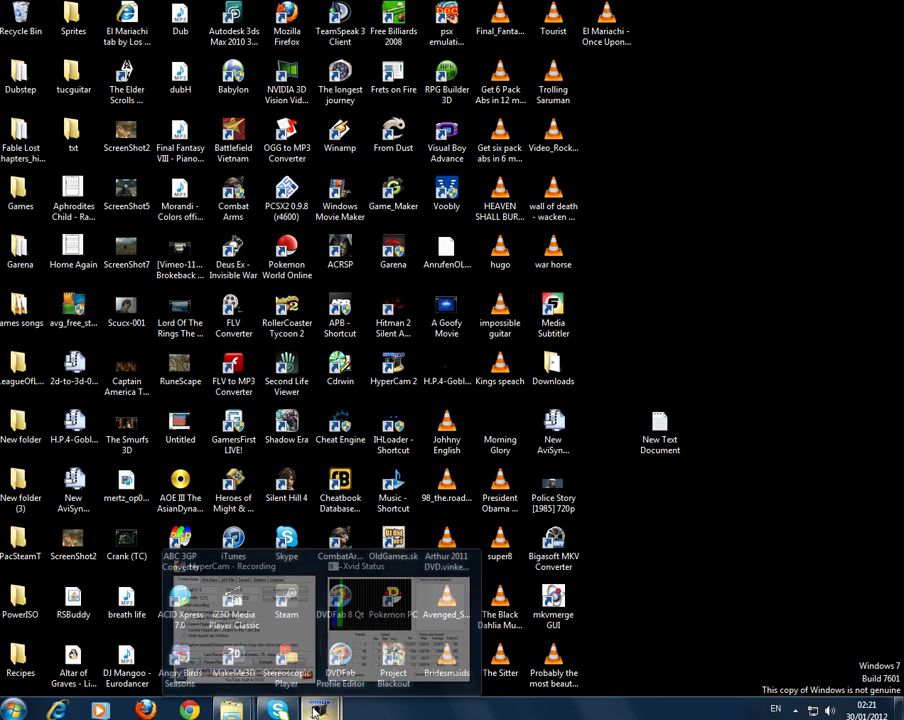
pyautogui.click(270, 657)
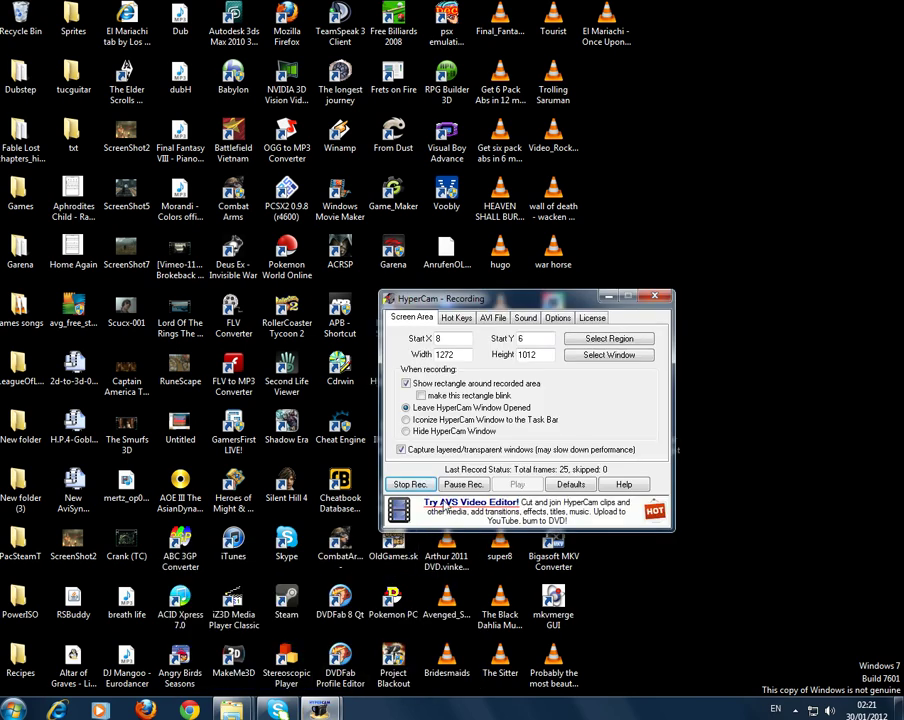